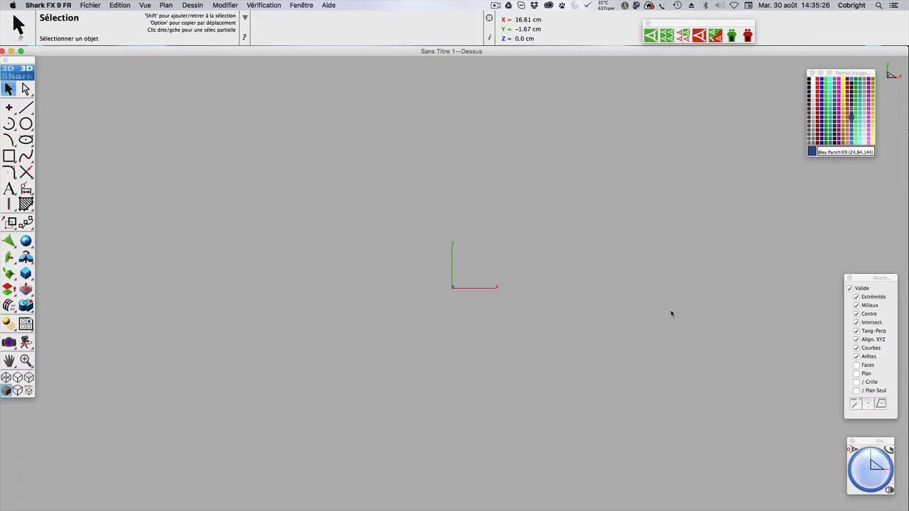
# Examine the Pyramid tool's 2 Points, 1 Point and Diagonale creation modes.
pyautogui.moveTo(25, 242); pyautogui.dragTo(138, 244)
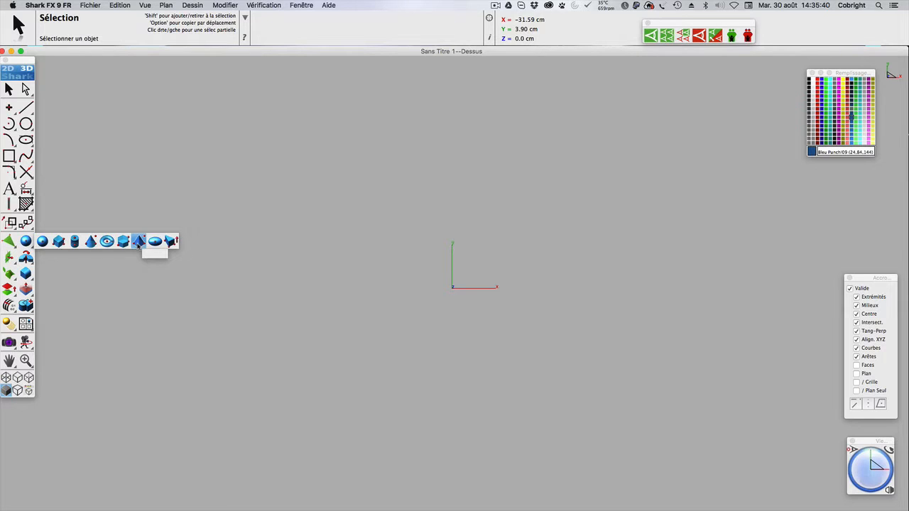
pyautogui.click(138, 242)
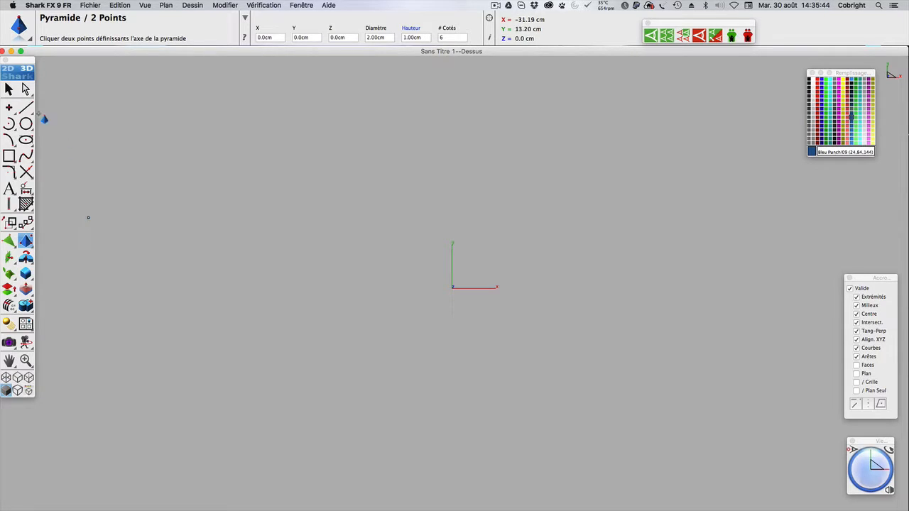
pyautogui.click(9, 89)
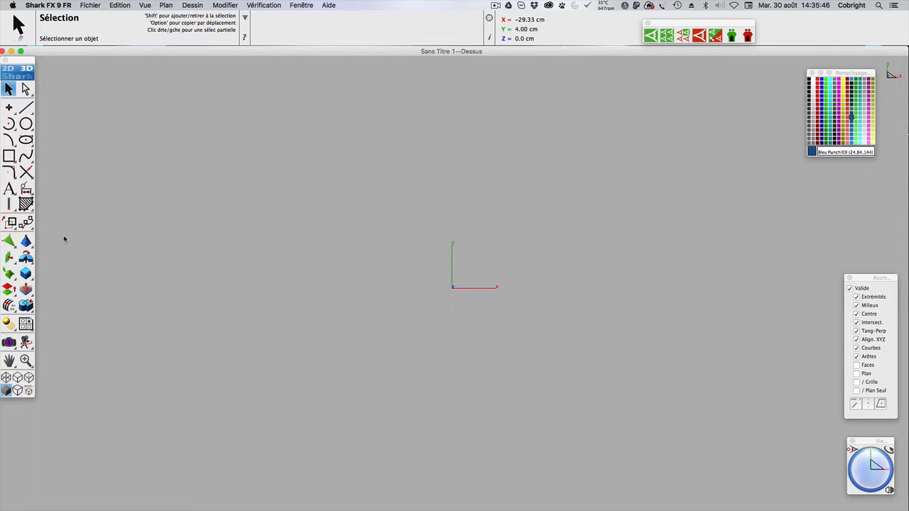
pyautogui.click(29, 244)
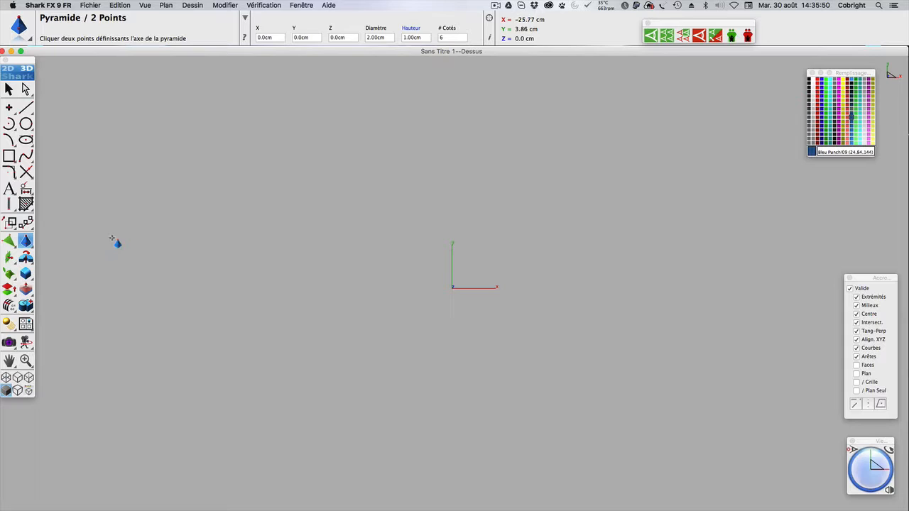
pyautogui.click(39, 46)
pyautogui.click(39, 47)
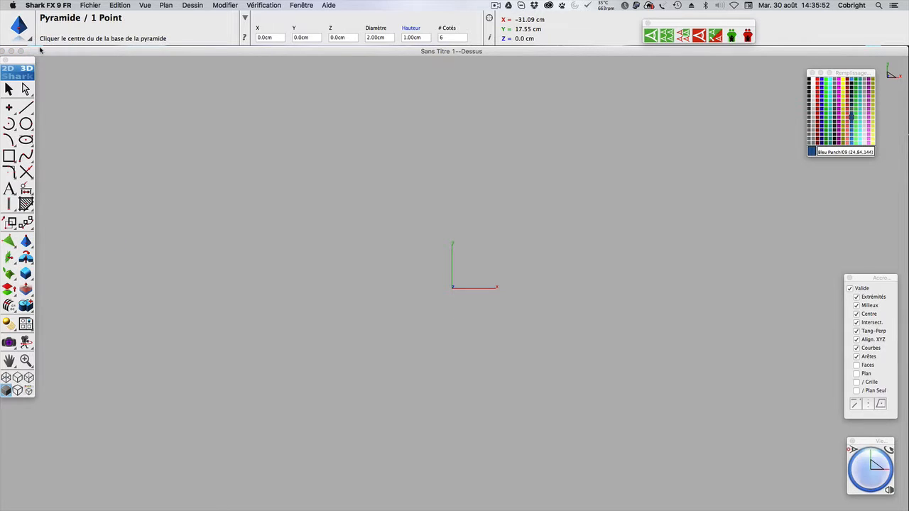
pyautogui.click(30, 33)
pyautogui.click(54, 46)
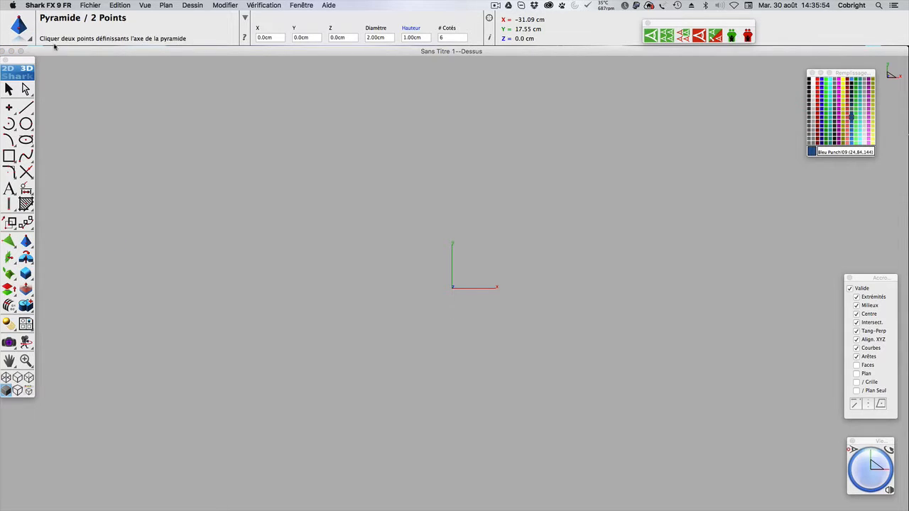
pyautogui.click(21, 30)
pyautogui.click(25, 45)
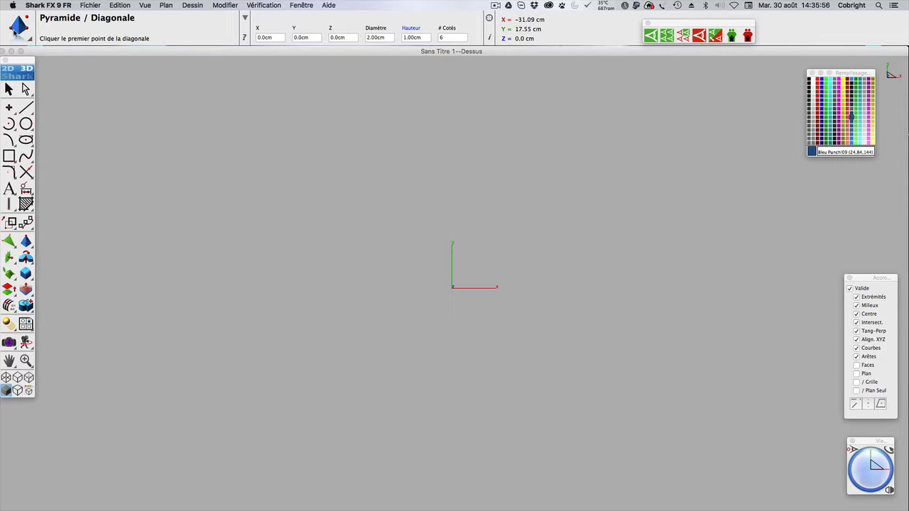
# Place a six-sided pyramid at the origin in 1 Point mode, 2 cm in diameter and 1 cm high.
pyautogui.click(20, 29)
pyautogui.click(24, 40)
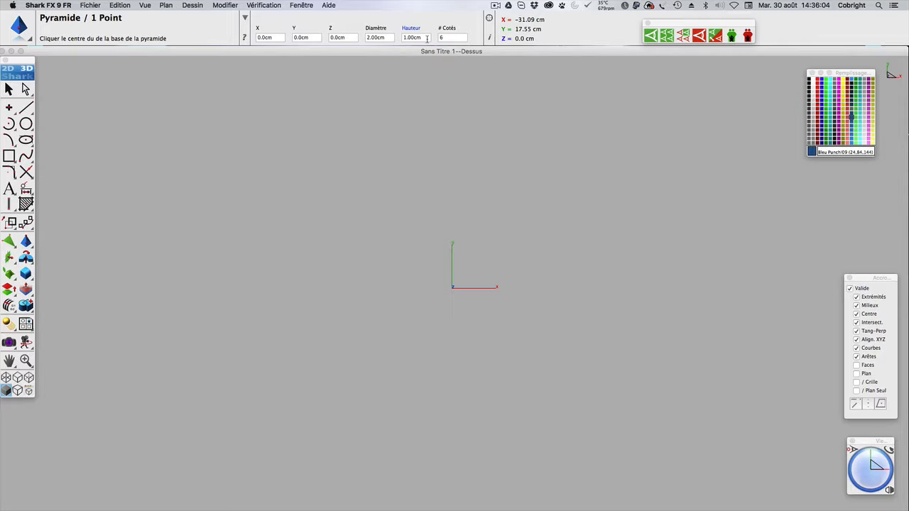
pyautogui.click(452, 288)
pyautogui.scroll(5, 453, 290)
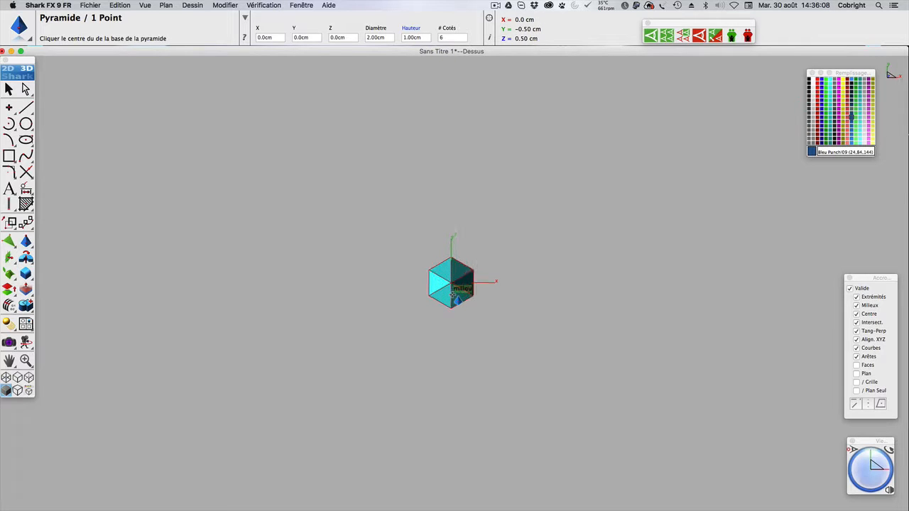
pyautogui.moveTo(880, 477); pyautogui.dragTo(878, 449)
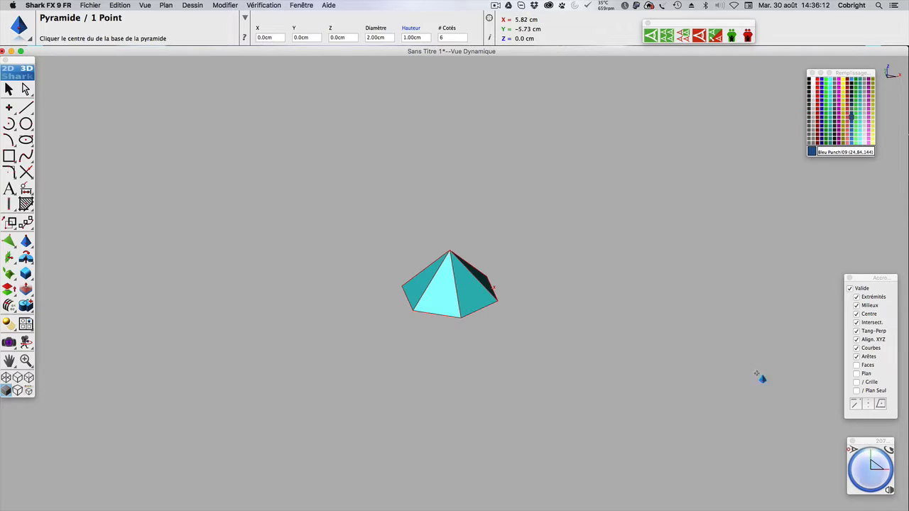
# Set the pyramid's number of sides to 4 and its height to 0.8 cm.
pyautogui.click(452, 37)
pyautogui.write('4')
pyautogui.press('Return')
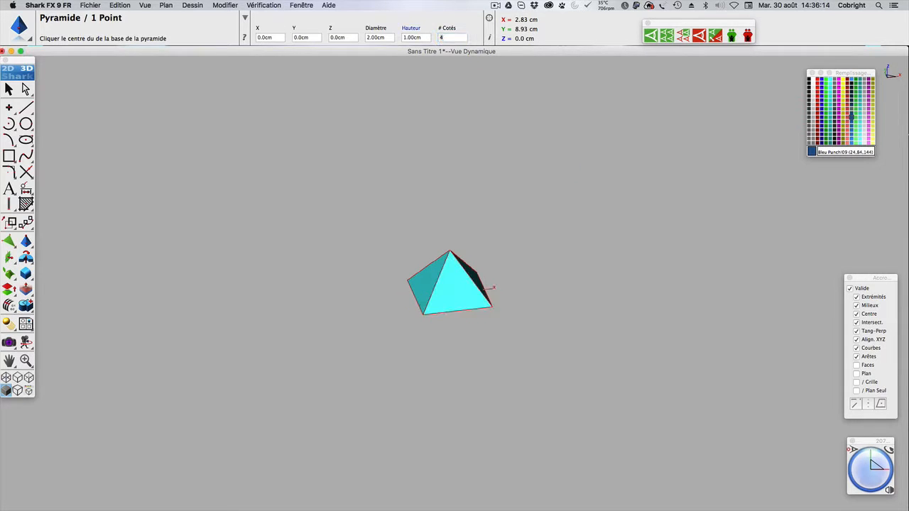
pyautogui.moveTo(868, 476); pyautogui.dragTo(867, 467)
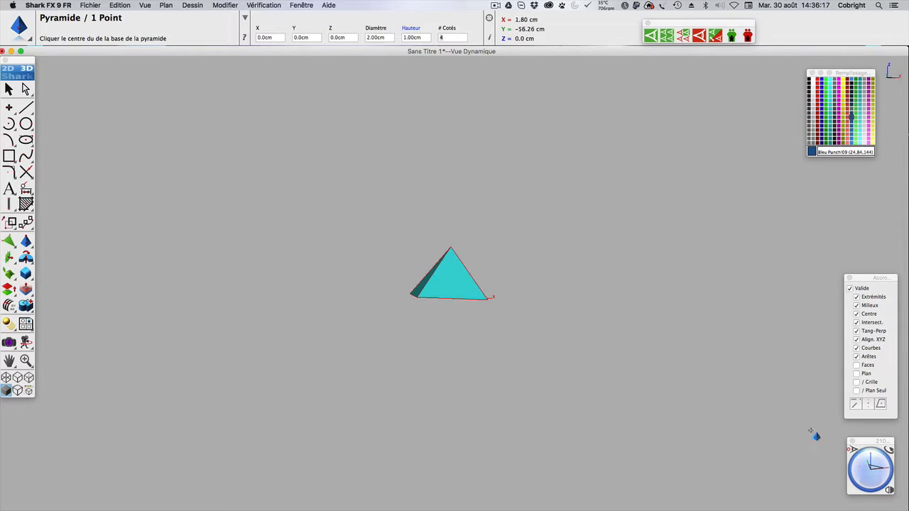
pyautogui.click(427, 38)
pyautogui.write('0')
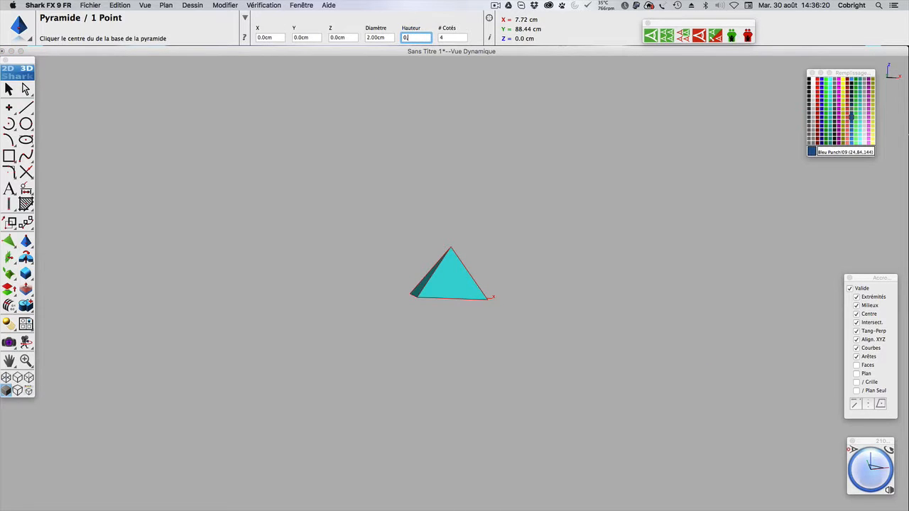
pyautogui.write('.8')
pyautogui.press('Return')
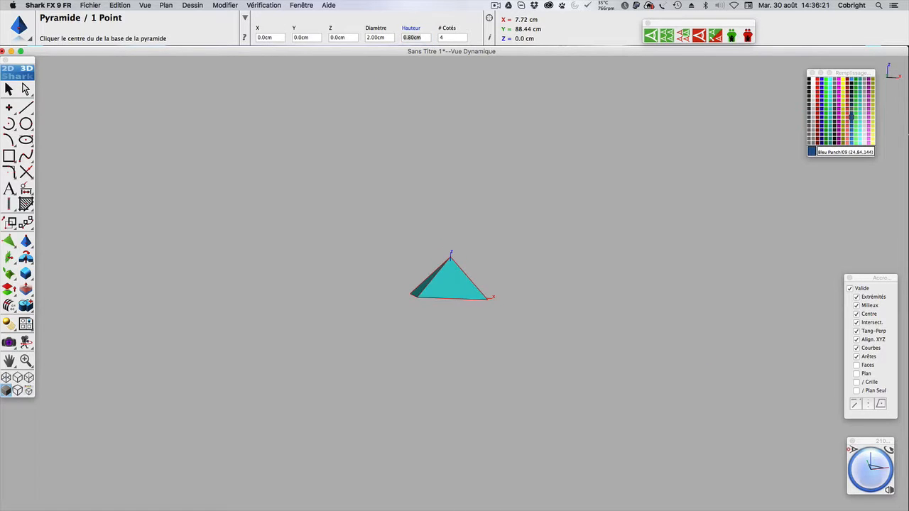
pyautogui.click(426, 37)
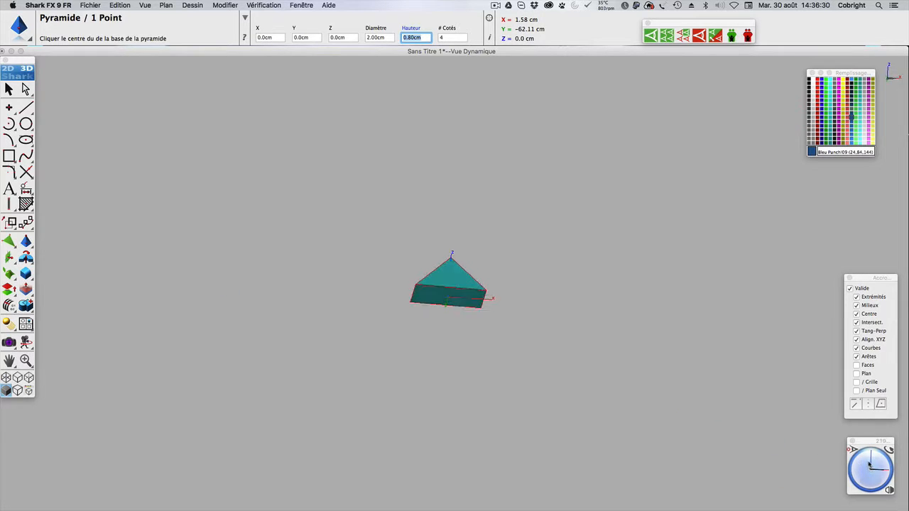
# Extrude the pyramid's base face (Face 2) along a vector about 3.04 cm downward in Z.
pyautogui.moveTo(26, 257); pyautogui.dragTo(59, 264)
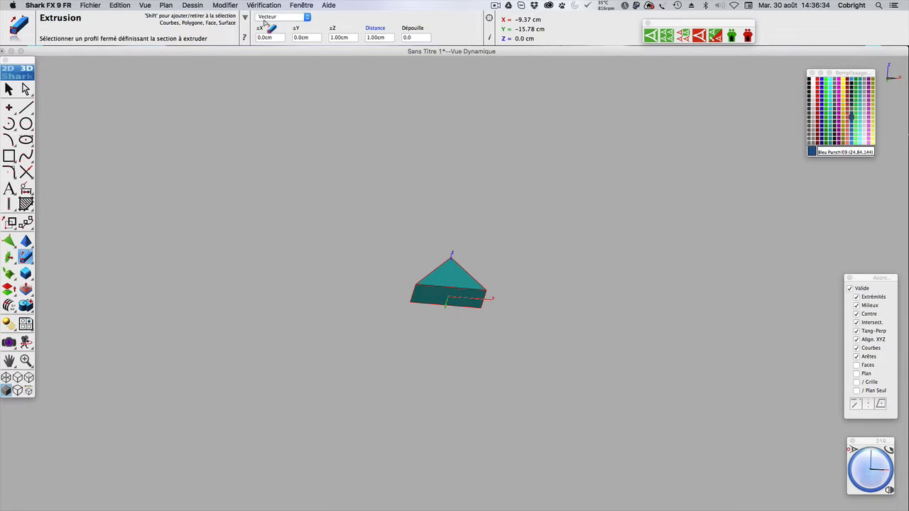
pyautogui.click(434, 300)
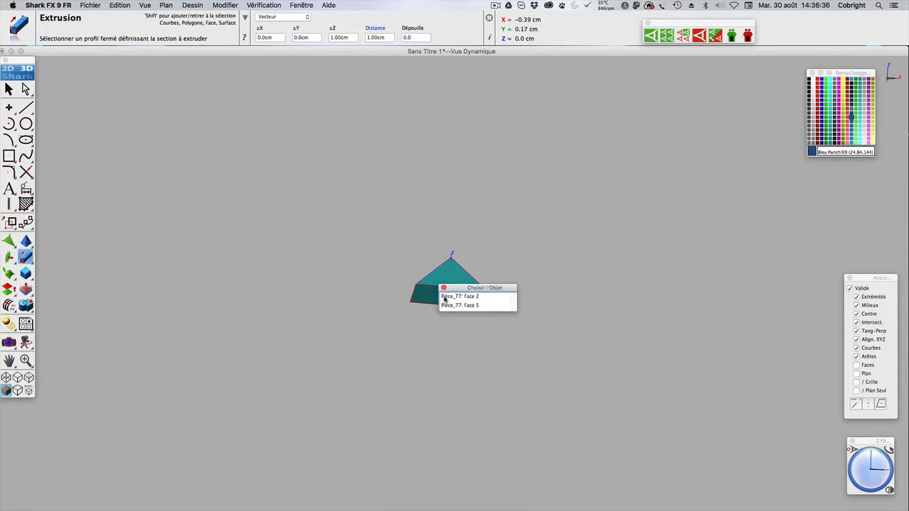
pyautogui.click(444, 297)
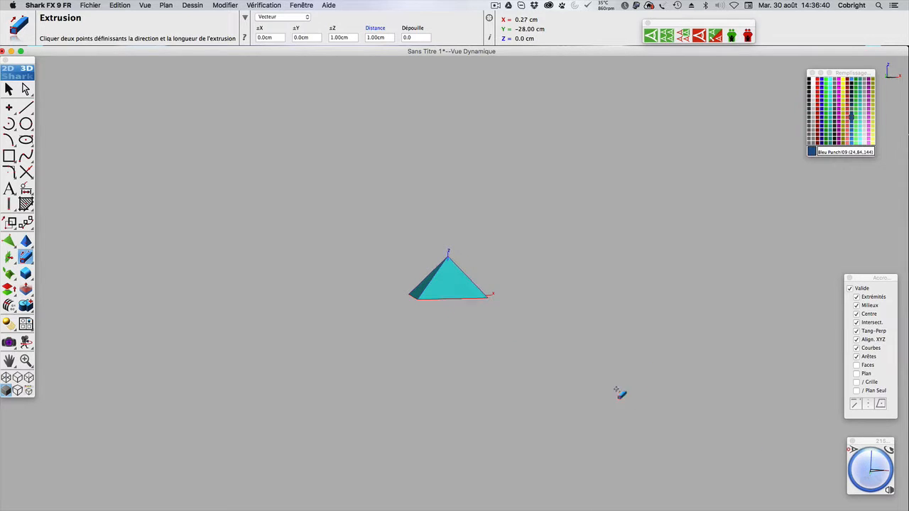
pyautogui.click(489, 298)
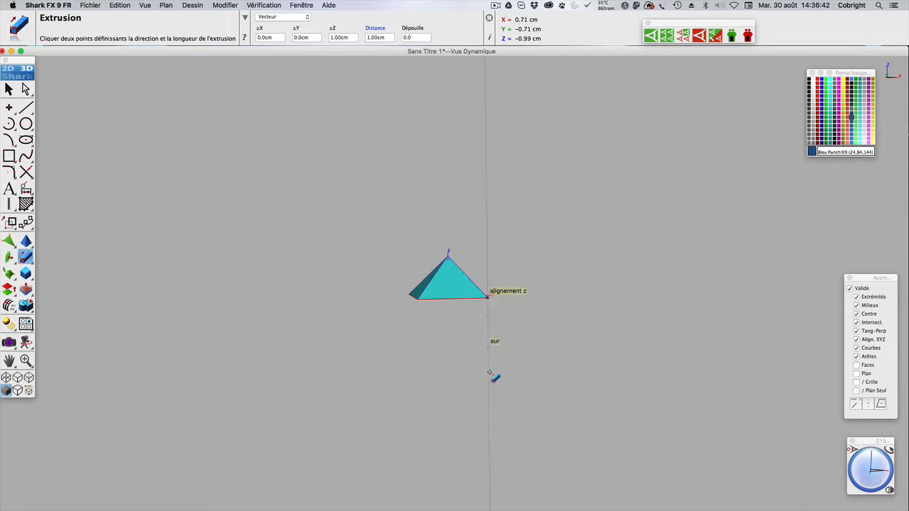
pyautogui.click(491, 452)
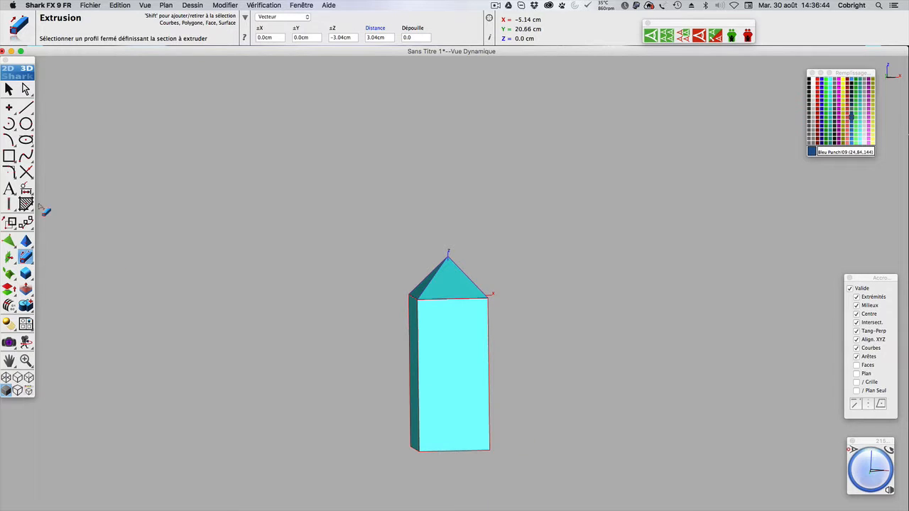
# Unite the pyramid and the extruded block below it into one solid with Union.
pyautogui.click(9, 89)
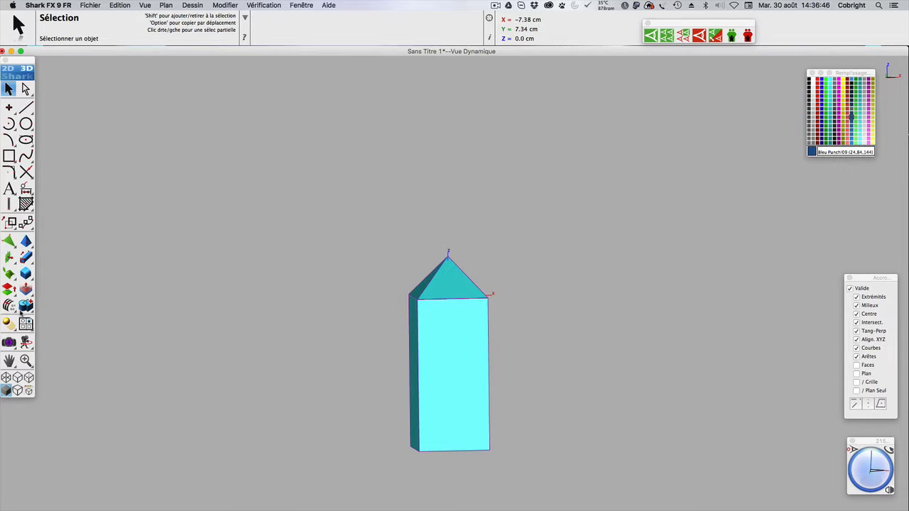
pyautogui.click(26, 305)
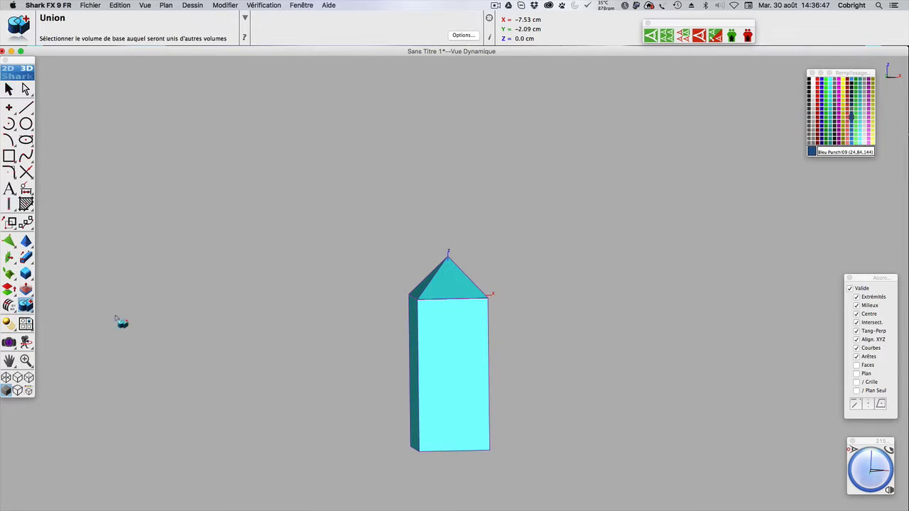
pyautogui.click(452, 273)
pyautogui.moveTo(874, 467); pyautogui.dragTo(860, 465)
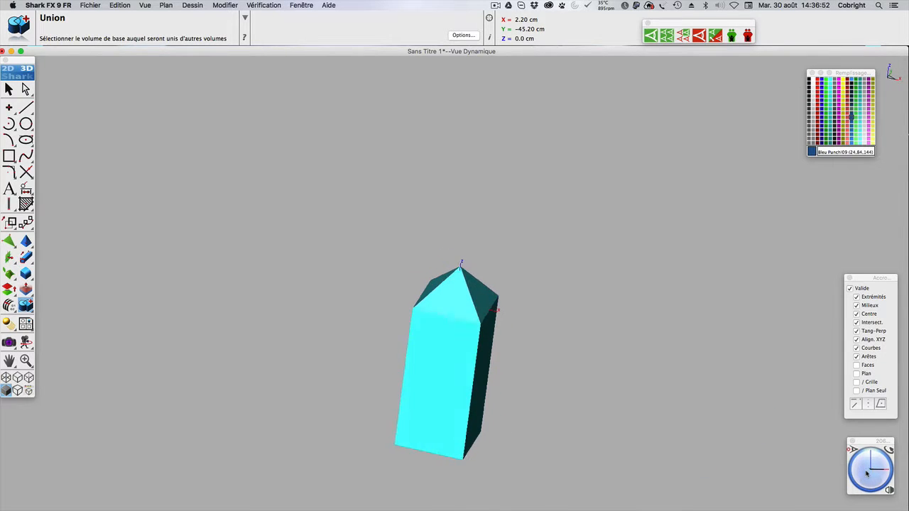
pyautogui.scroll(3, 424, 426)
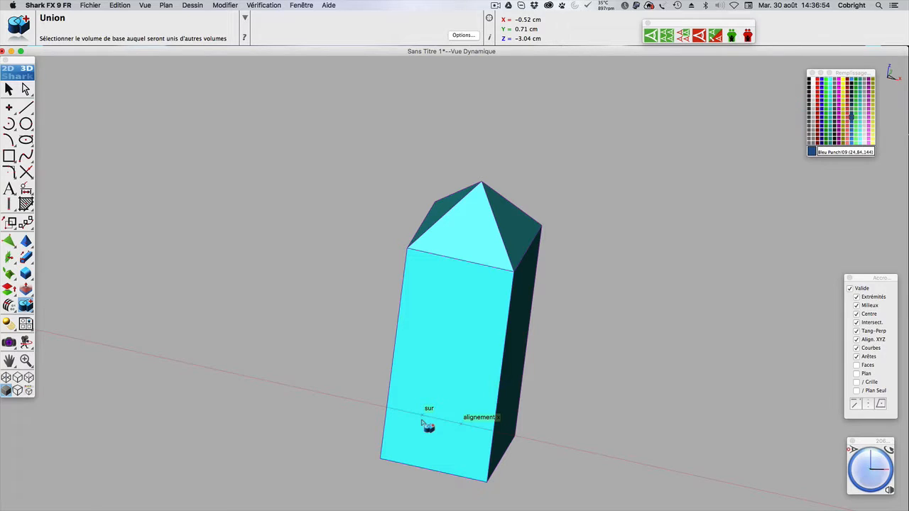
pyautogui.scroll(-4, 425, 426)
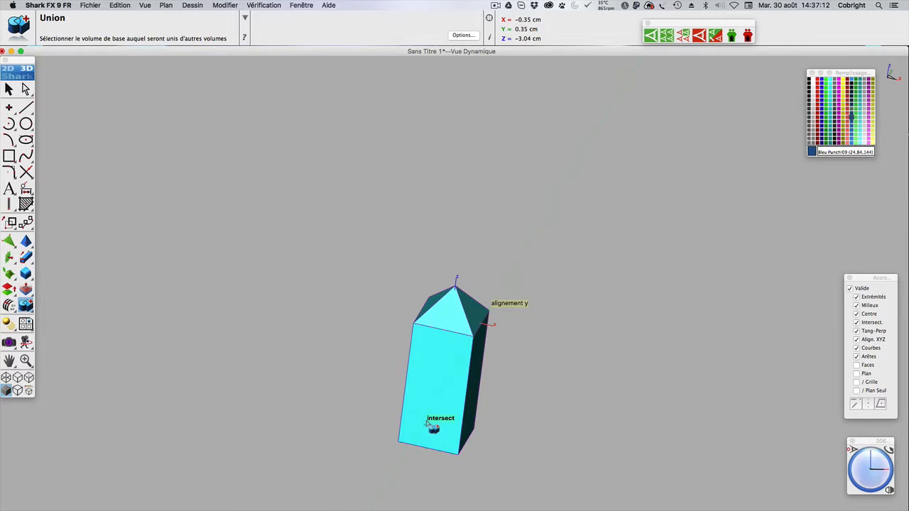
# Activate the Pyramid tool in 2 Points mode.
pyautogui.click(27, 242)
pyautogui.click(27, 242)
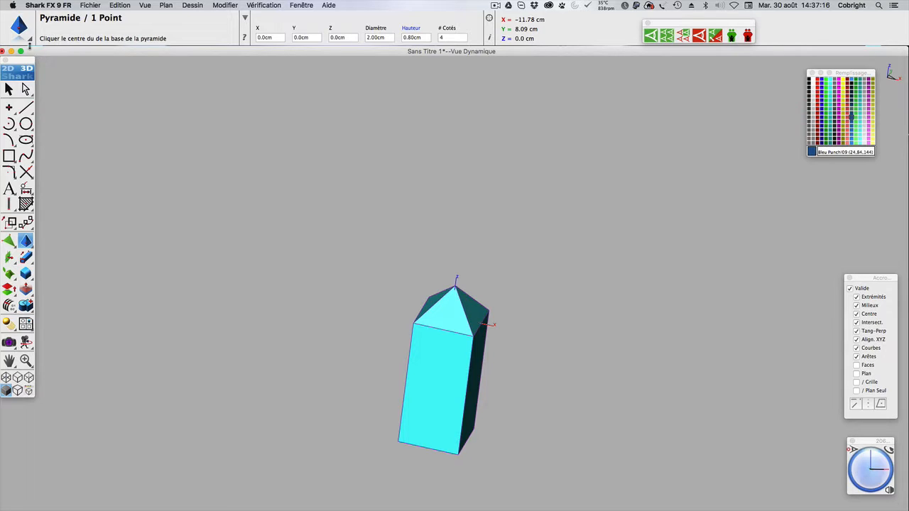
pyautogui.click(19, 28)
pyautogui.click(54, 48)
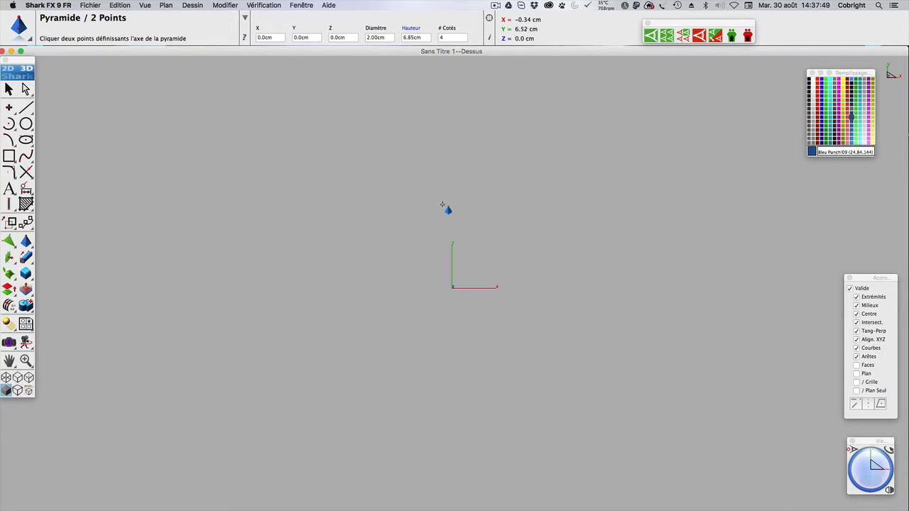
# Display the work plane and enable snapping to the plane (Plan).
pyautogui.click(125, 7)
pyautogui.moveTo(172, 6)
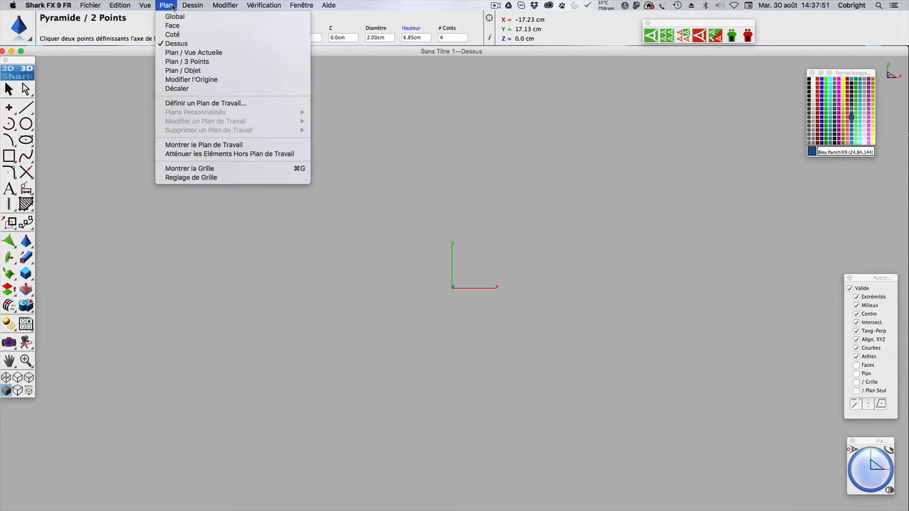
pyautogui.click(187, 147)
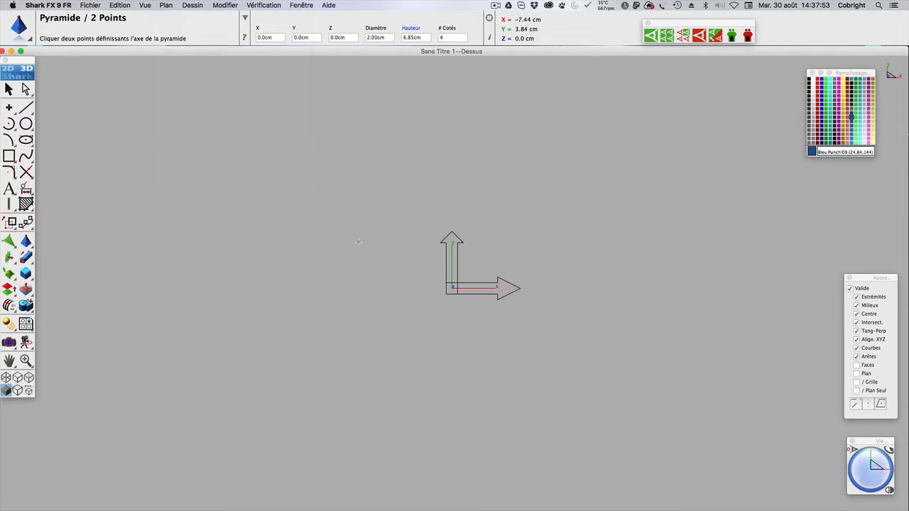
pyautogui.click(876, 475)
pyautogui.moveTo(876, 474); pyautogui.dragTo(876, 452)
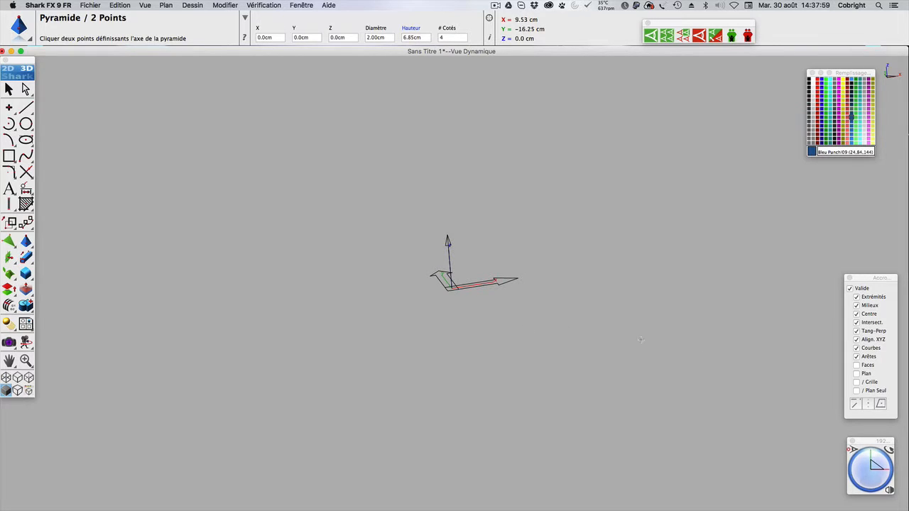
pyautogui.click(857, 375)
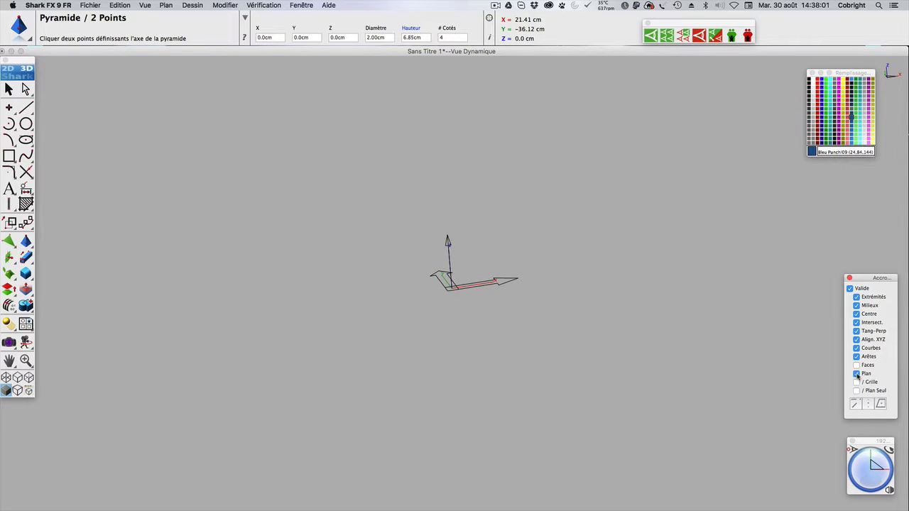
# In the Dessus view, draw a four-sided 2 Points pyramid from the origin along Y, 2 cm in diameter and about 7.41 cm high.
pyautogui.click(871, 484)
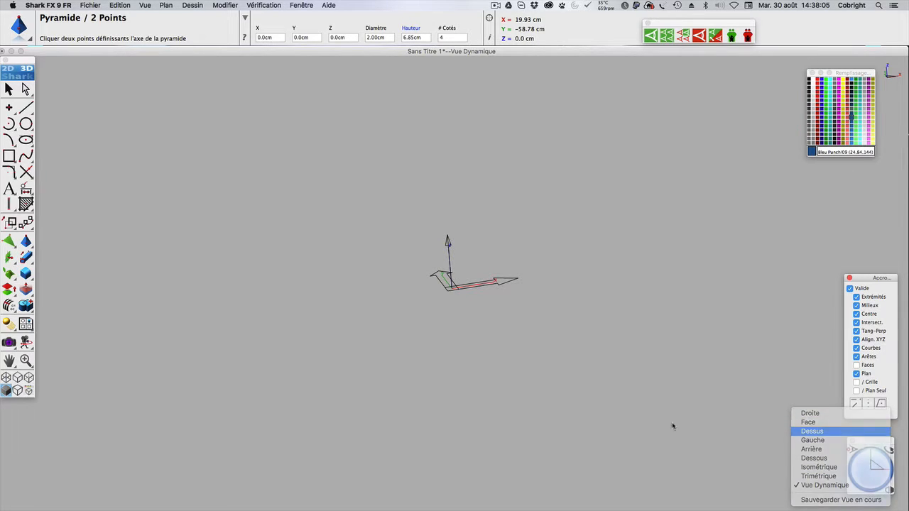
pyautogui.click(852, 431)
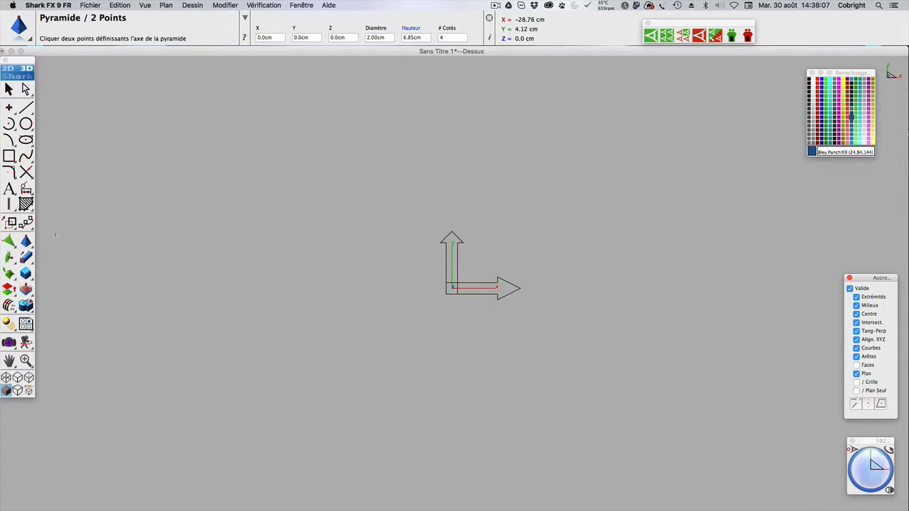
pyautogui.click(26, 242)
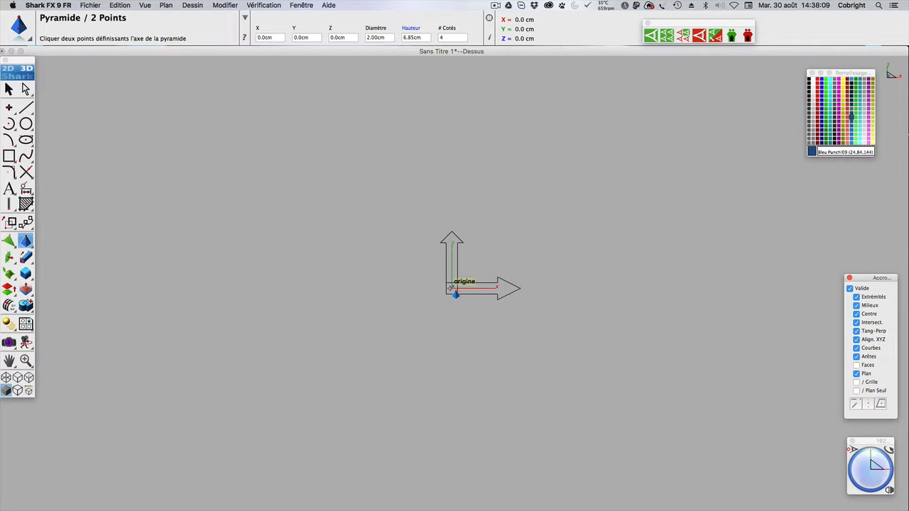
pyautogui.click(458, 288)
pyautogui.click(452, 190)
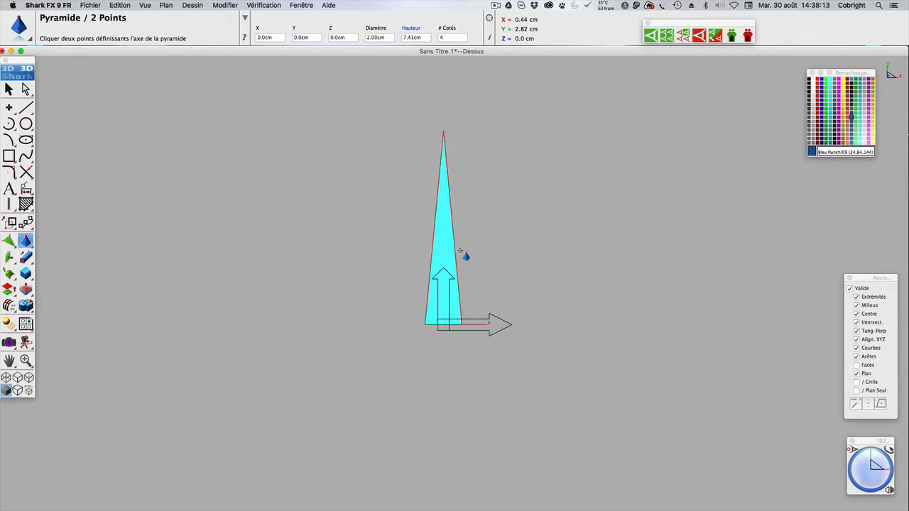
# Set the 2 Points pyramid's diameter to 5 cm and its height to 3 cm.
pyautogui.click(870, 477)
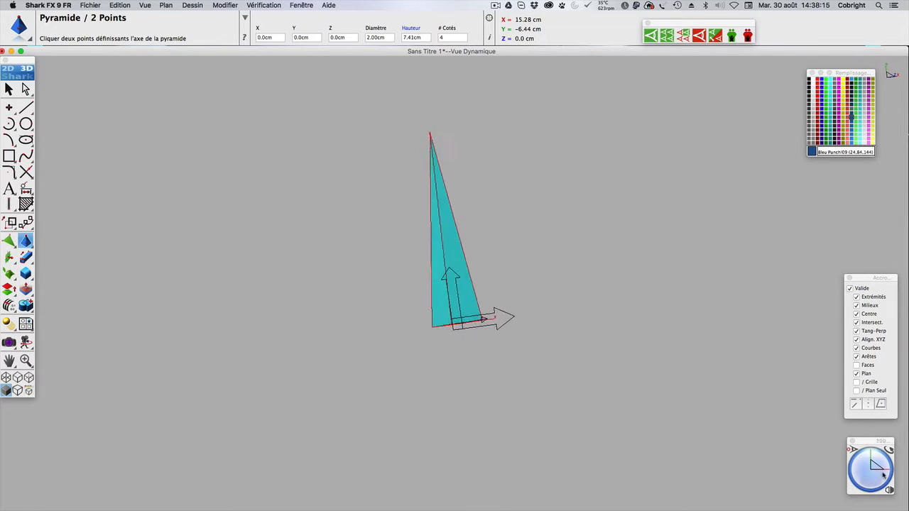
pyautogui.click(383, 38)
pyautogui.doubleClick(386, 39)
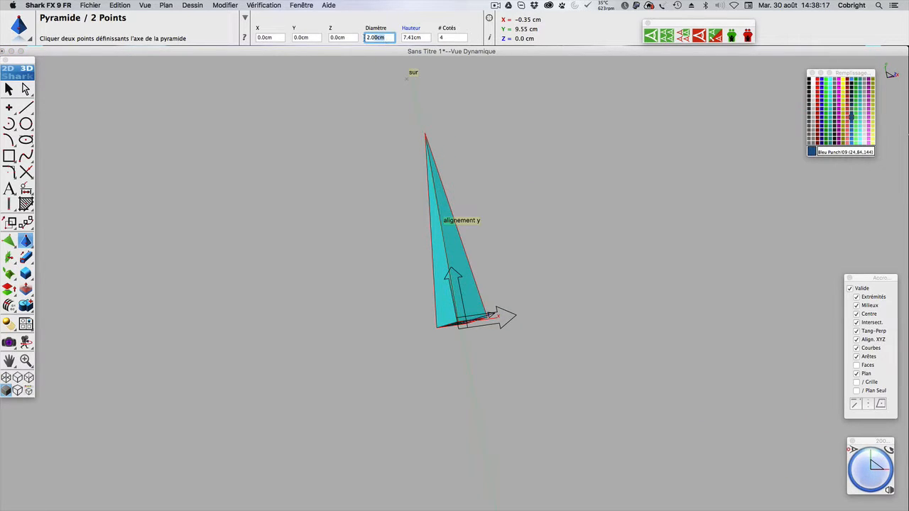
pyautogui.write('5')
pyautogui.press('Return')
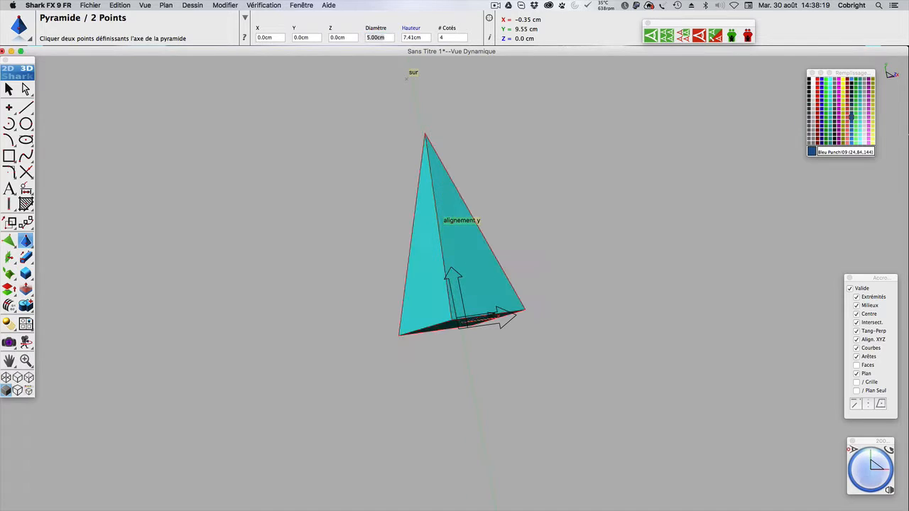
pyautogui.click(425, 37)
pyautogui.doubleClick(424, 38)
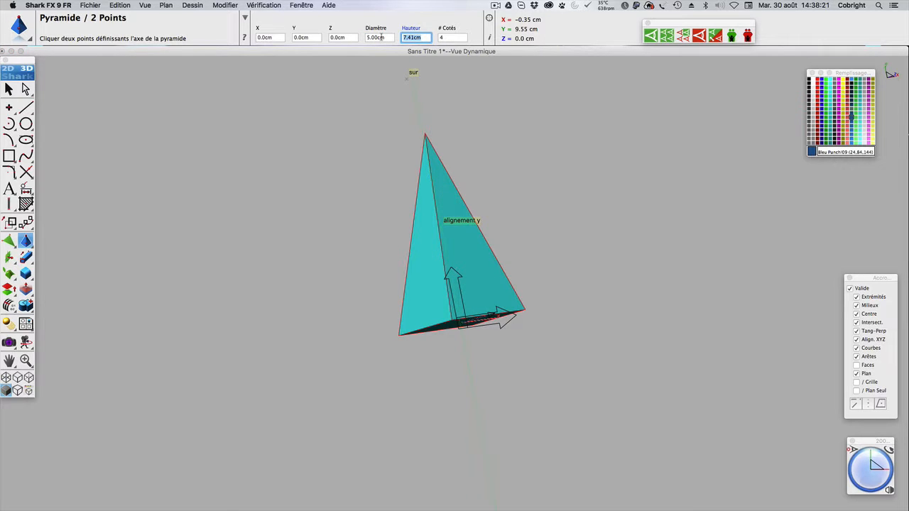
pyautogui.write('3')
pyautogui.press('Return')
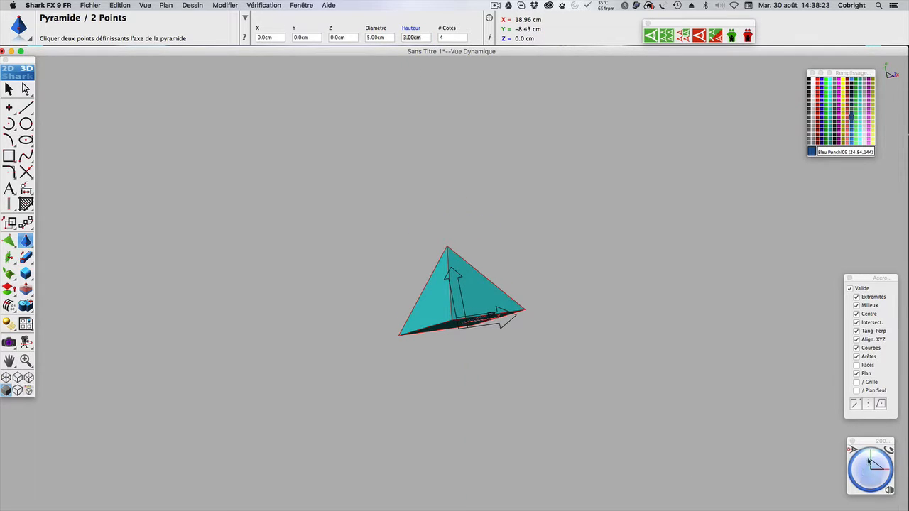
# Switch the Pyramid tool to Diagonale mode.
pyautogui.moveTo(868, 462); pyautogui.dragTo(859, 466)
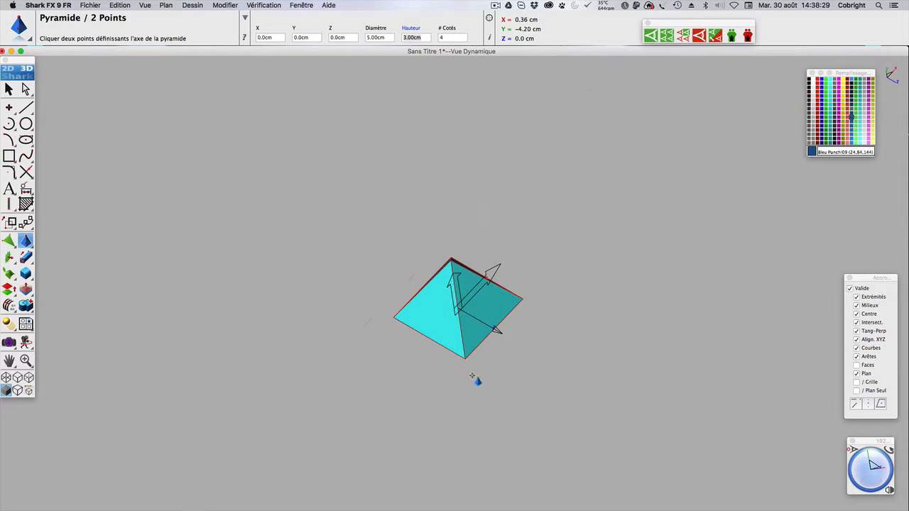
pyautogui.scroll(3, 476, 341)
pyautogui.scroll(-2, 473, 337)
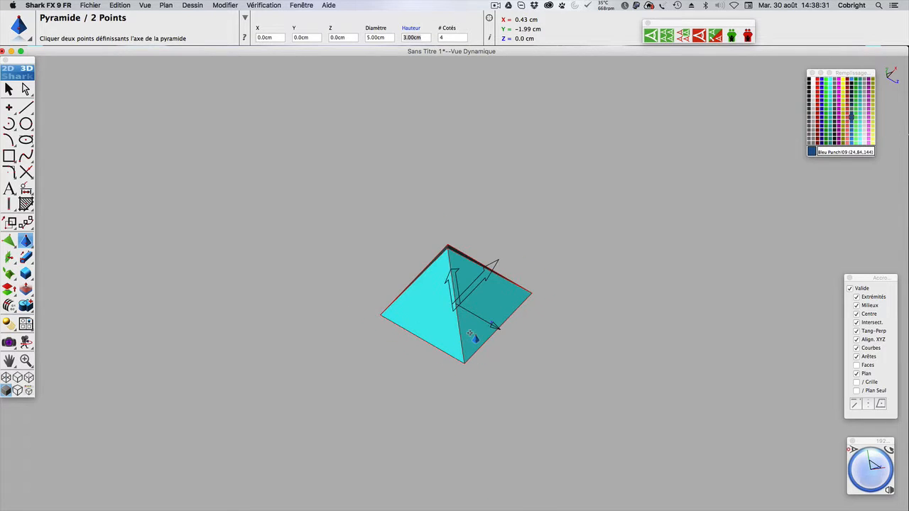
pyautogui.scroll(2, 472, 337)
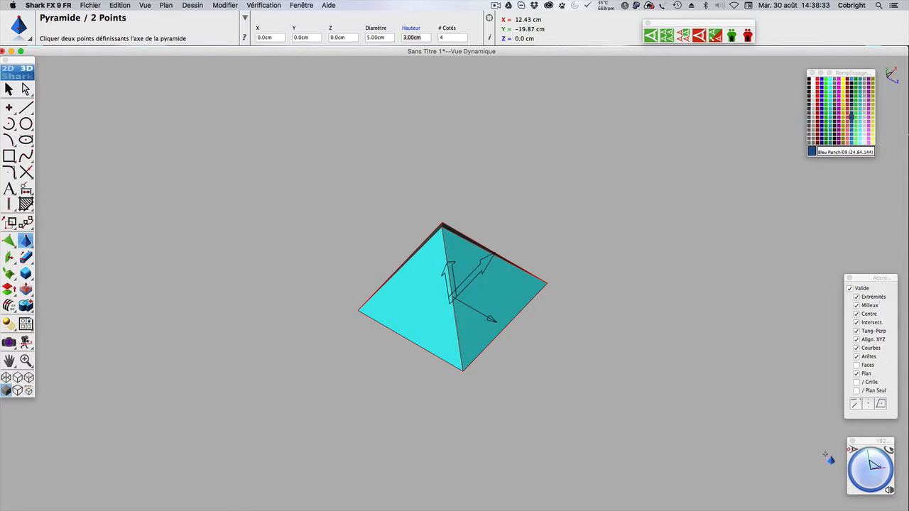
pyautogui.click(875, 478)
pyautogui.moveTo(875, 477)
pyautogui.mouseDown()
pyautogui.moveTo(882, 458)
pyautogui.moveTo(868, 478)
pyautogui.moveTo(871, 466)
pyautogui.mouseUp()
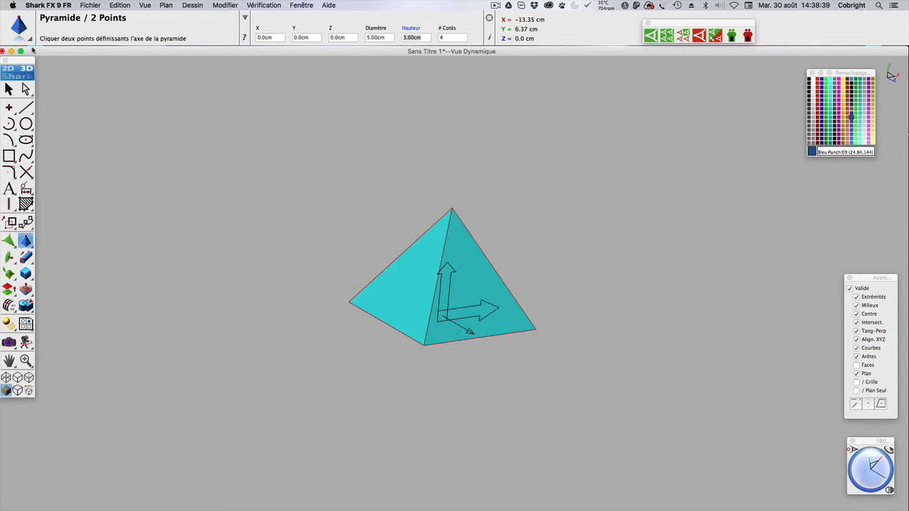
pyautogui.moveTo(29, 37); pyautogui.dragTo(71, 45)
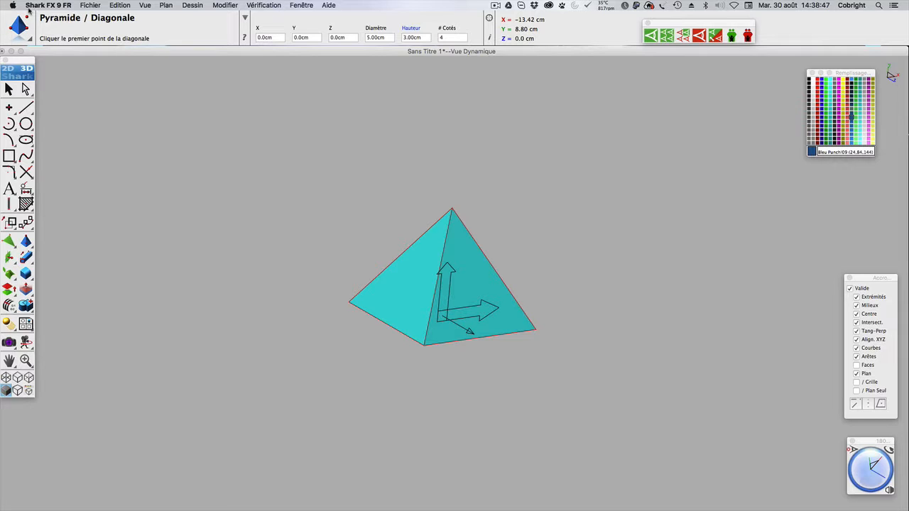
# Select the 2 Points pyramid and delete it.
pyautogui.click(9, 88)
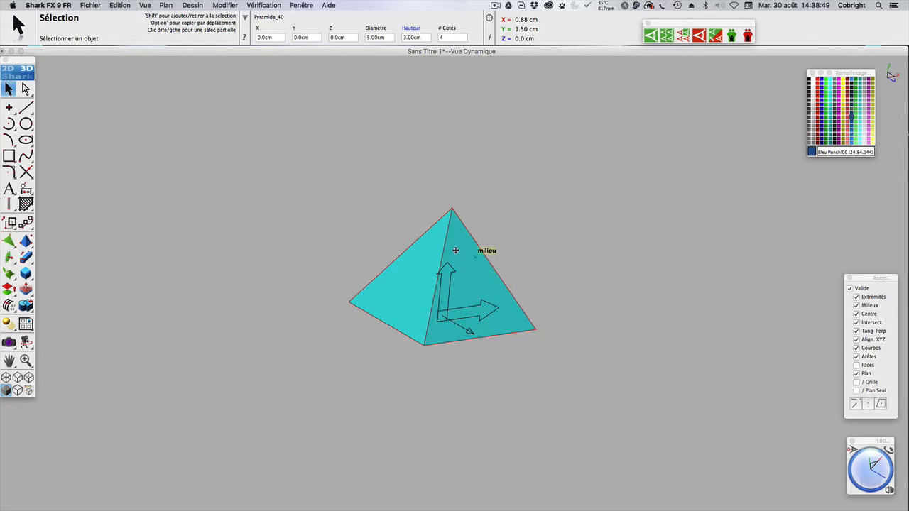
pyautogui.click(518, 265)
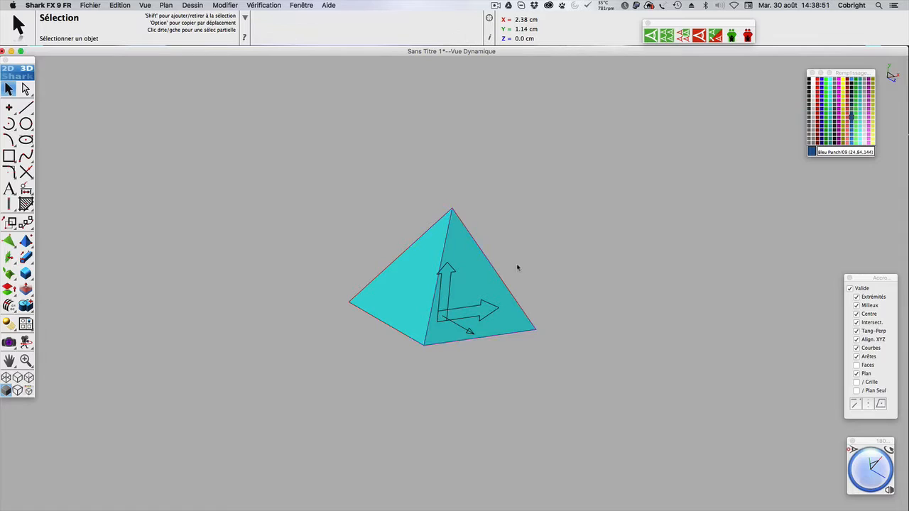
pyautogui.click(481, 265)
pyautogui.press('Delete')
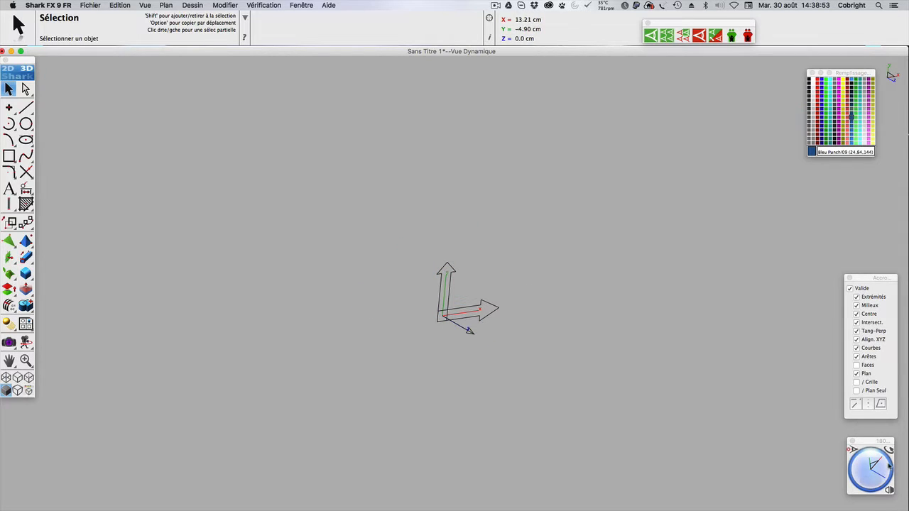
# Draw a Diagonale pyramid with a base about 4.94 cm square from the origin in Dessus, setting its height to about 12.88 cm in Face.
pyautogui.click(890, 491)
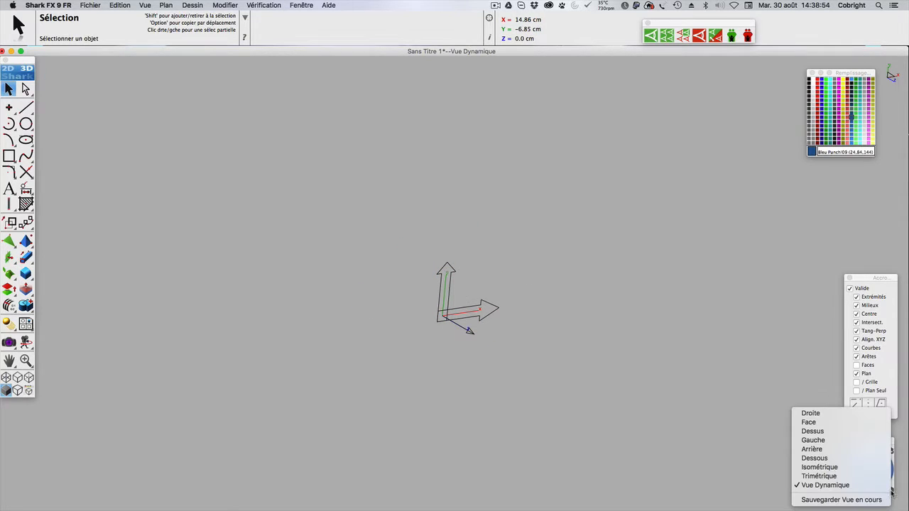
pyautogui.click(843, 432)
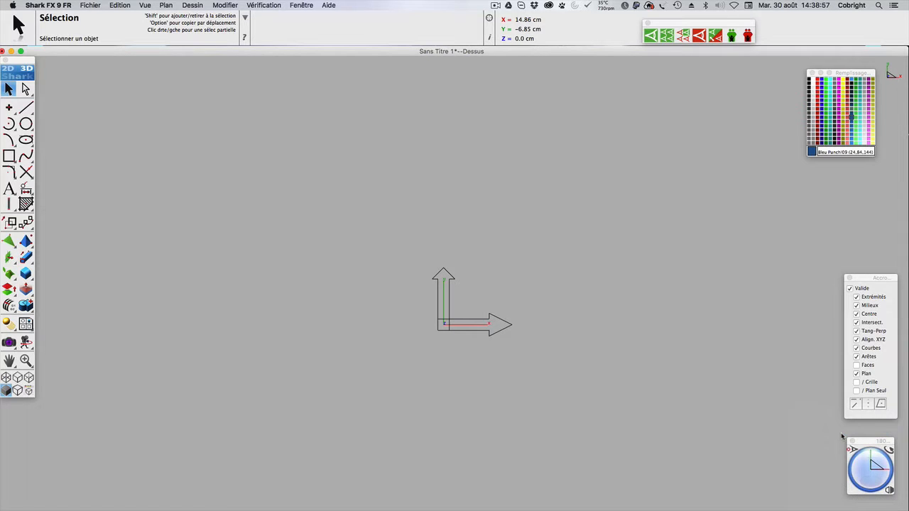
pyautogui.click(27, 239)
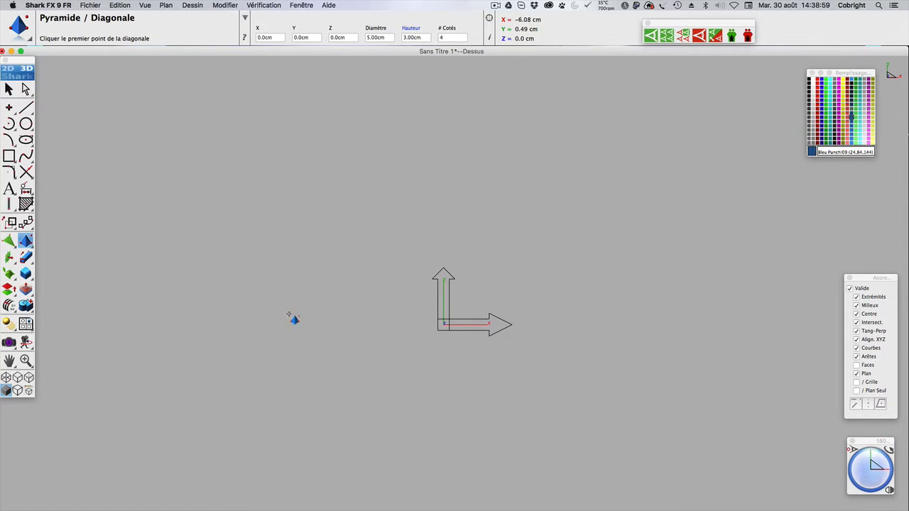
pyautogui.click(445, 325)
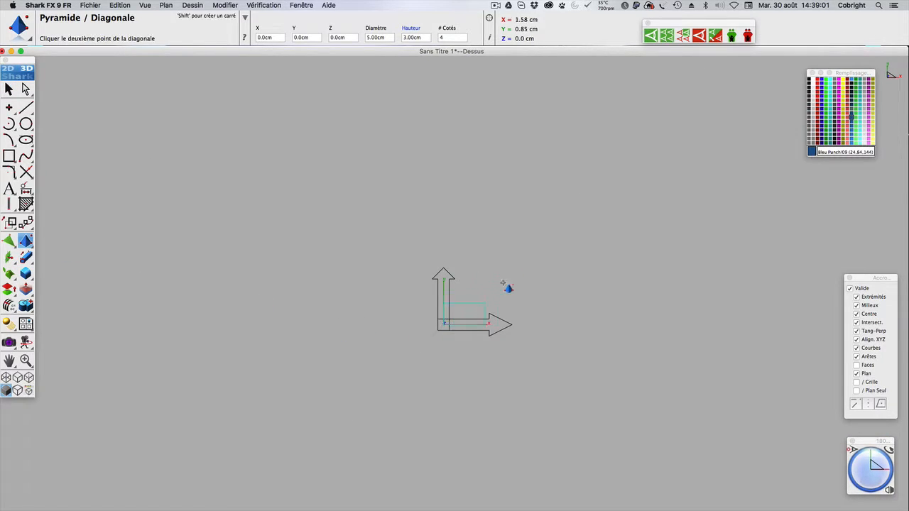
pyautogui.click(572, 195)
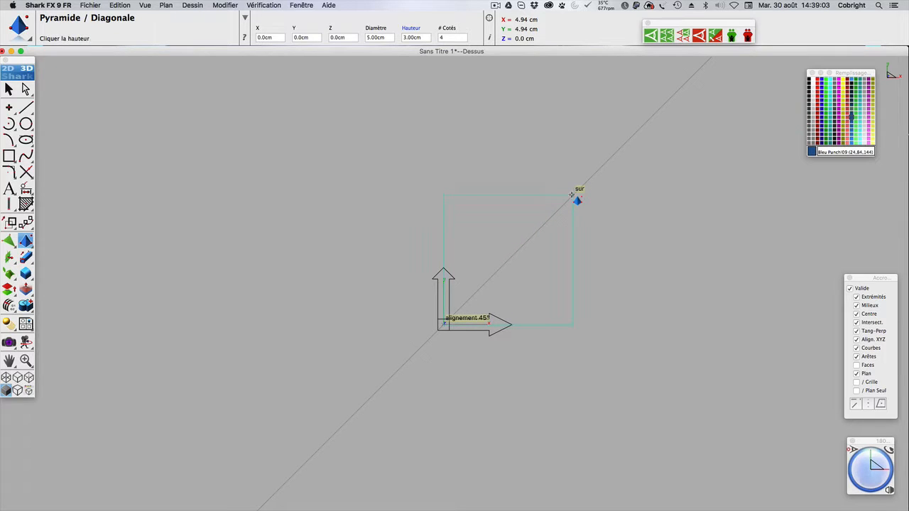
pyautogui.click(891, 491)
pyautogui.click(850, 423)
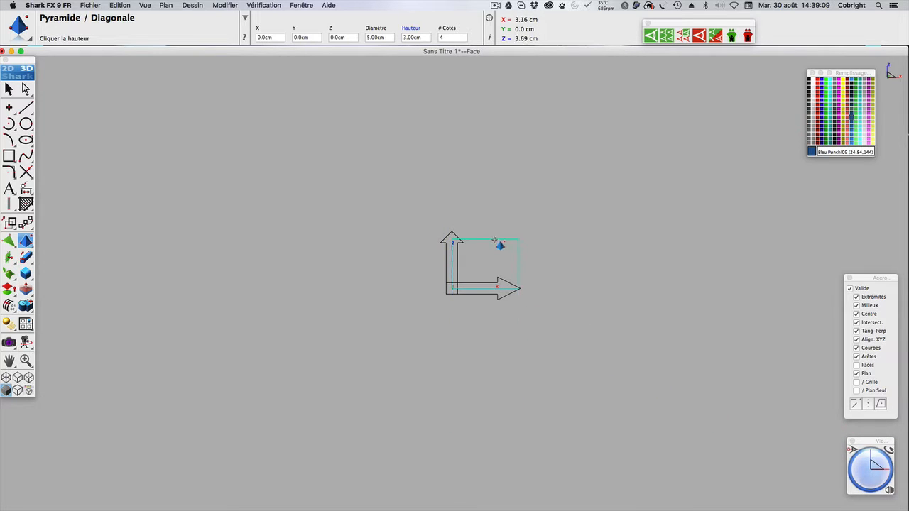
pyautogui.click(498, 118)
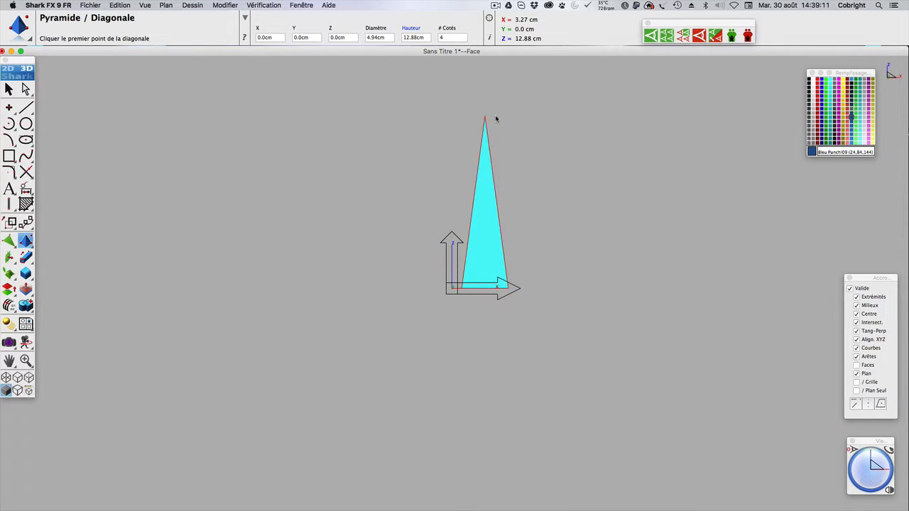
# Set the Diagonale pyramid's diameter to 10 cm and its height to 5 cm.
pyautogui.click(886, 480)
pyautogui.moveTo(886, 480); pyautogui.dragTo(878, 465)
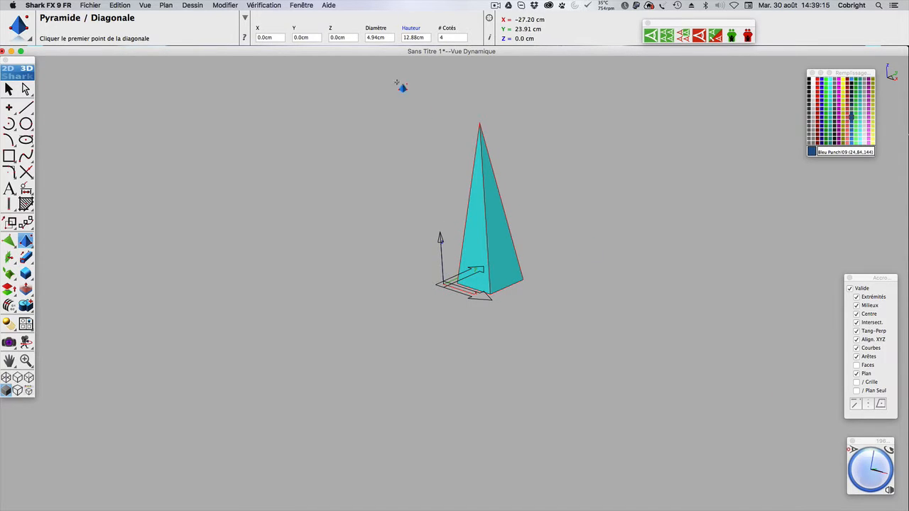
pyautogui.click(387, 38)
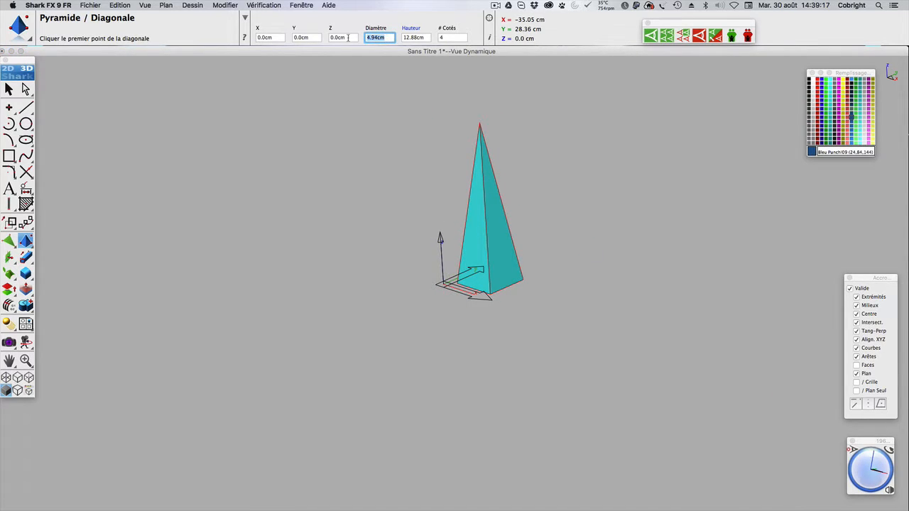
pyautogui.write('10')
pyautogui.press('Return')
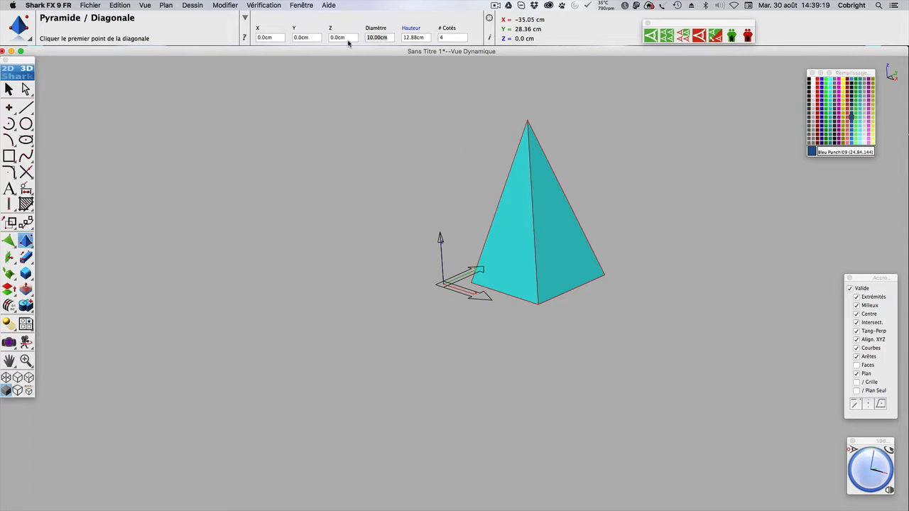
pyautogui.click(426, 38)
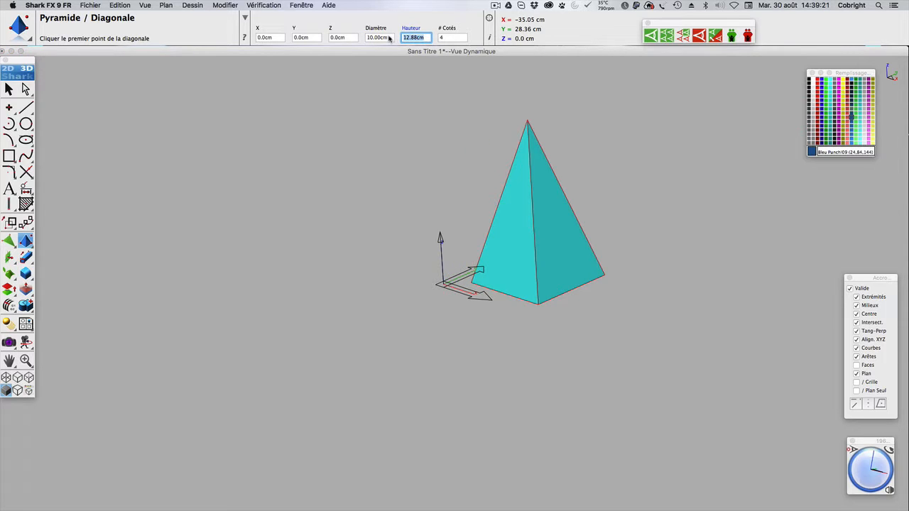
pyautogui.write('5')
pyautogui.press('Return')
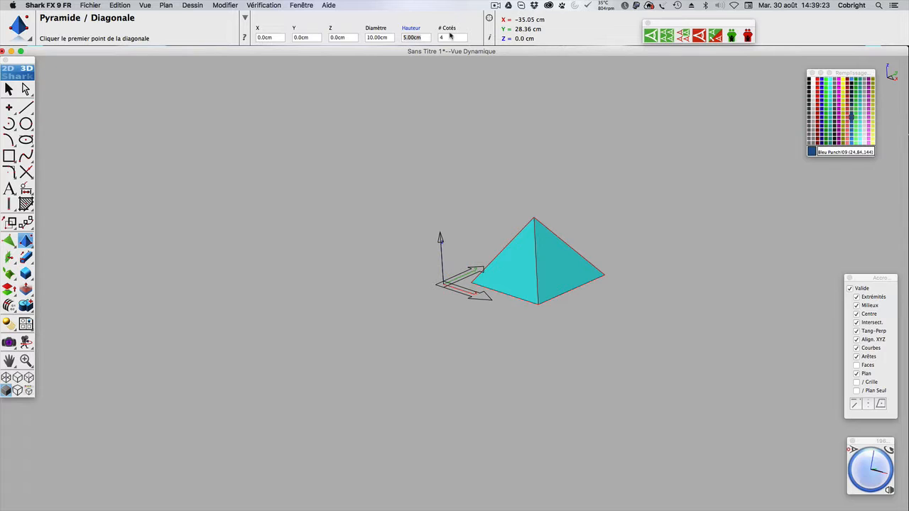
# Remove the Diagonale pyramid from the drawing.
pyautogui.scroll(3, 635, 200)
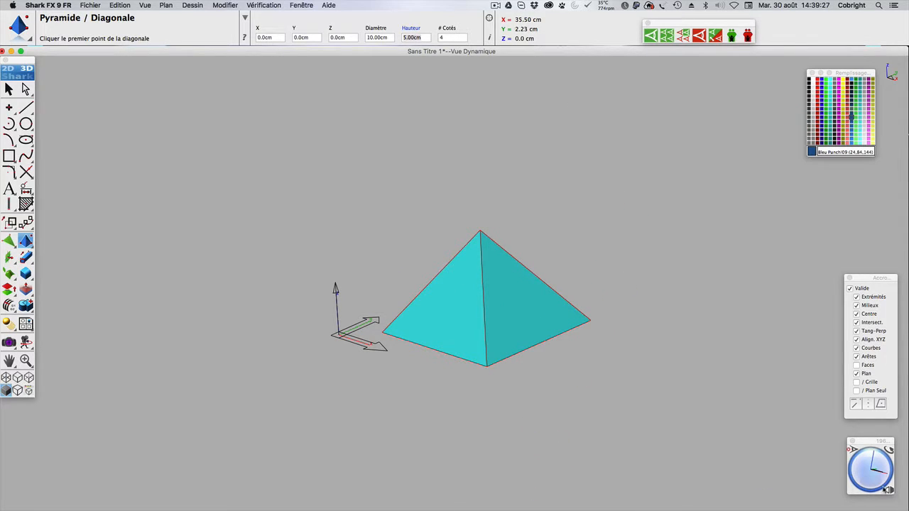
pyautogui.moveTo(886, 490); pyautogui.dragTo(875, 471)
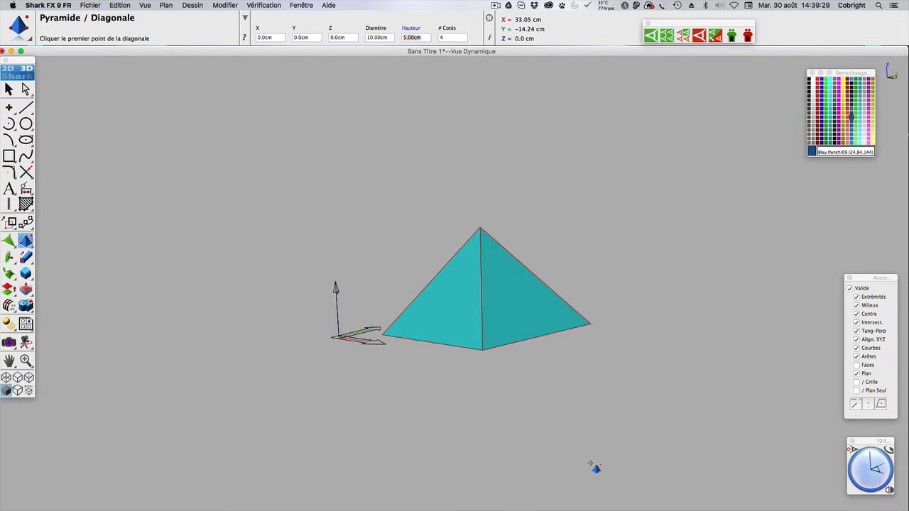
pyautogui.scroll(2, 596, 469)
pyautogui.scroll(2, 596, 468)
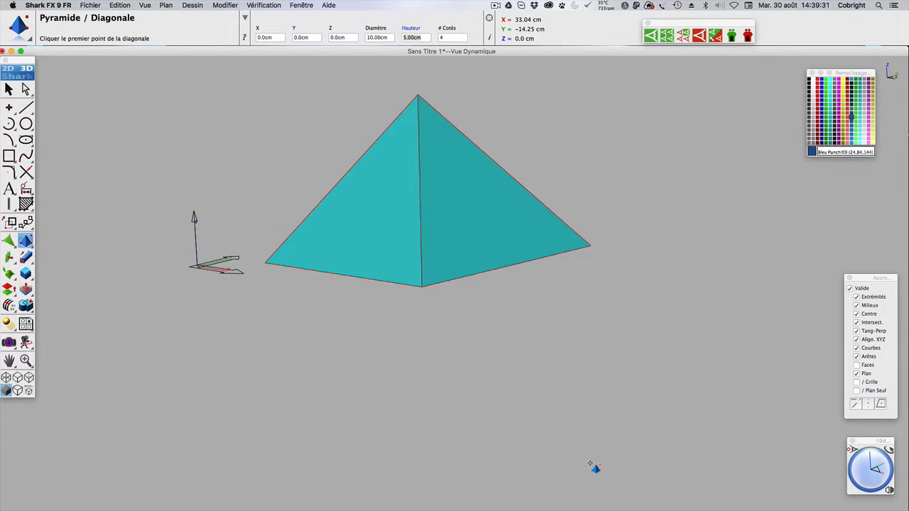
pyautogui.scroll(-3, 597, 468)
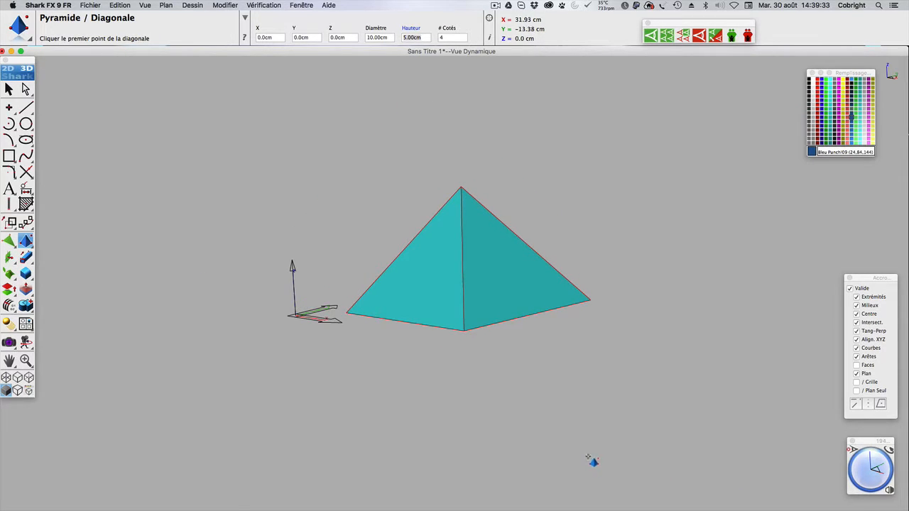
pyautogui.click(8, 89)
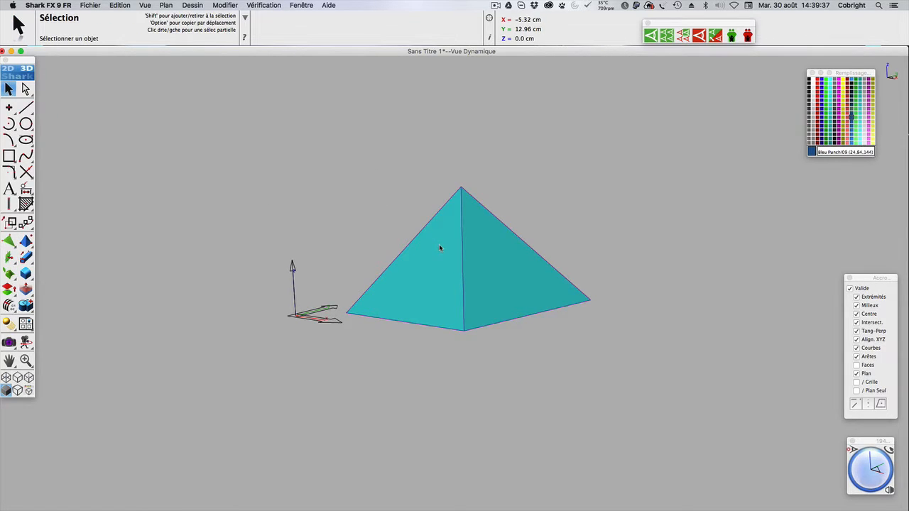
pyautogui.press('super+z')
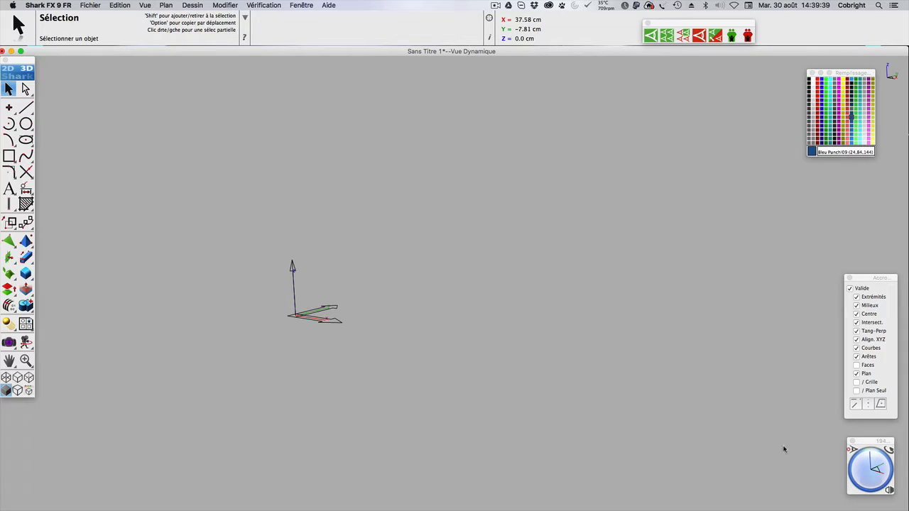
# In the Dessus view, draw a centred rectangle about 6.24 cm square around the origin.
pyautogui.click(893, 493)
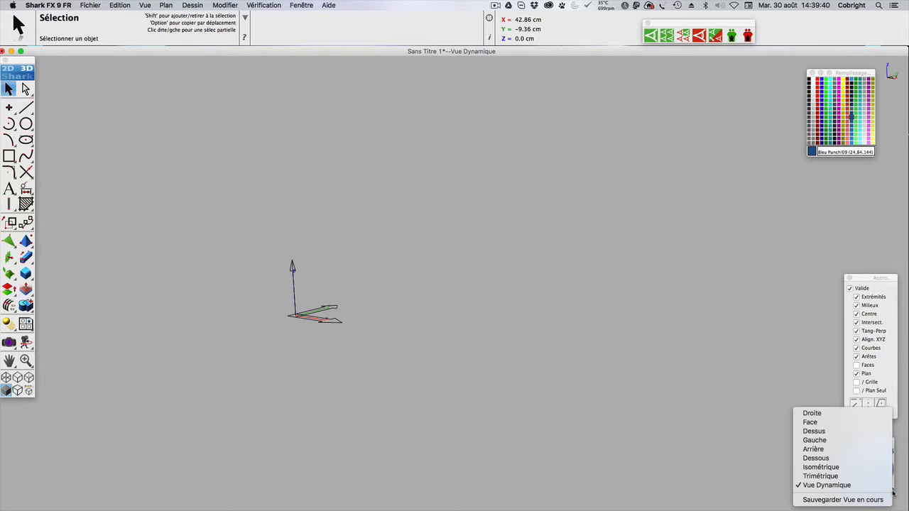
pyautogui.click(854, 431)
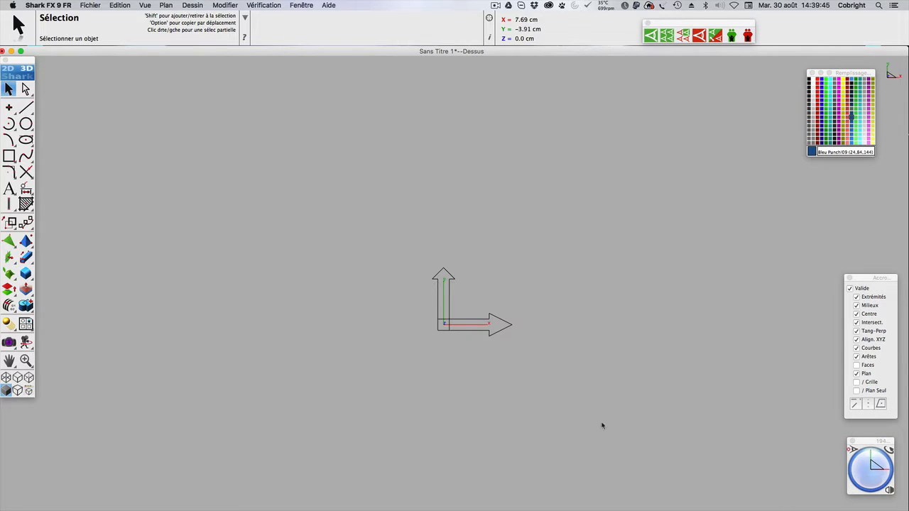
pyautogui.click(9, 157)
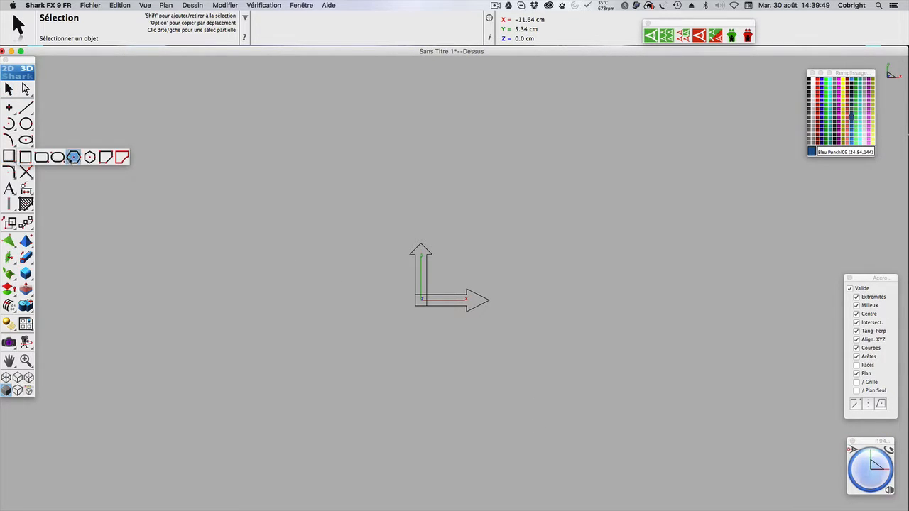
pyautogui.click(25, 157)
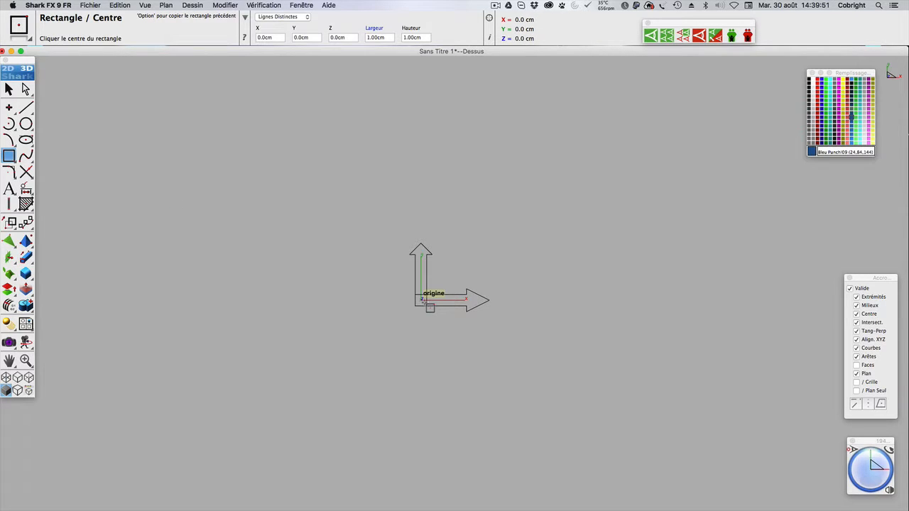
pyautogui.click(422, 301)
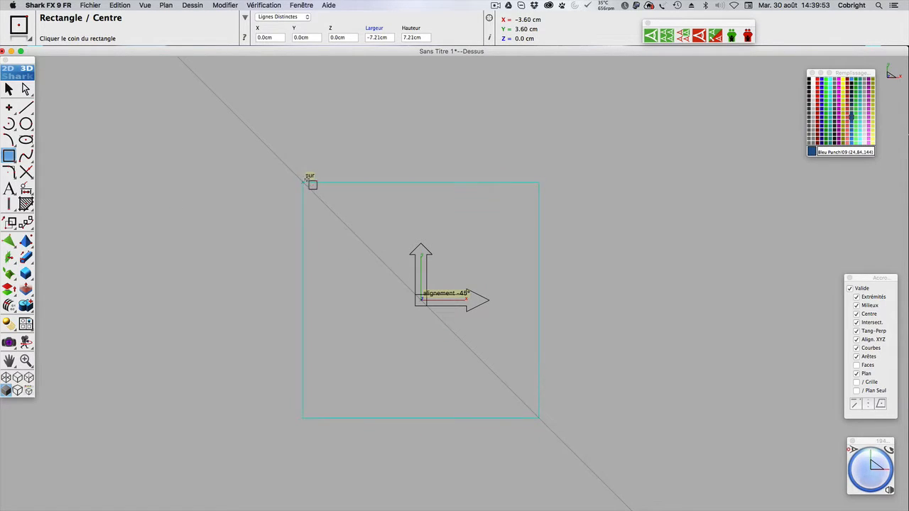
pyautogui.click(319, 198)
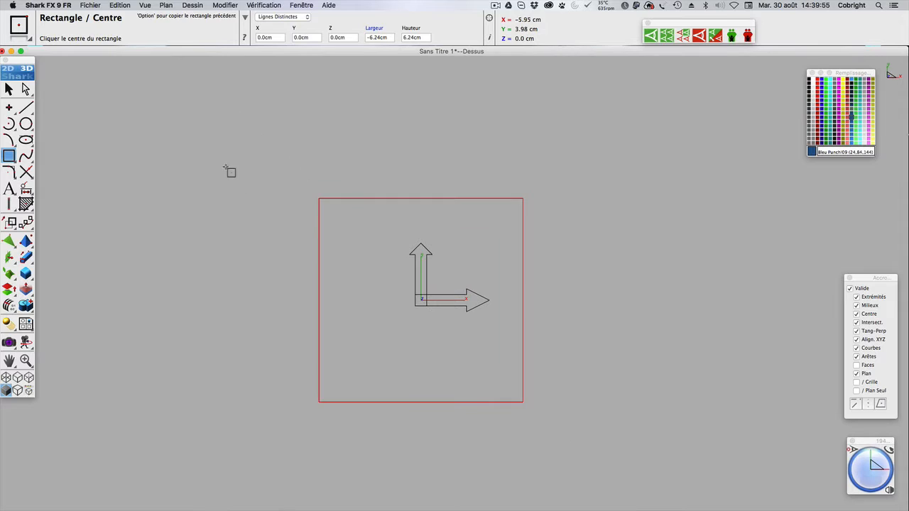
# Set the centred rectangle's width and height to 4 cm.
pyautogui.click(379, 37)
pyautogui.moveTo(390, 37); pyautogui.dragTo(355, 37)
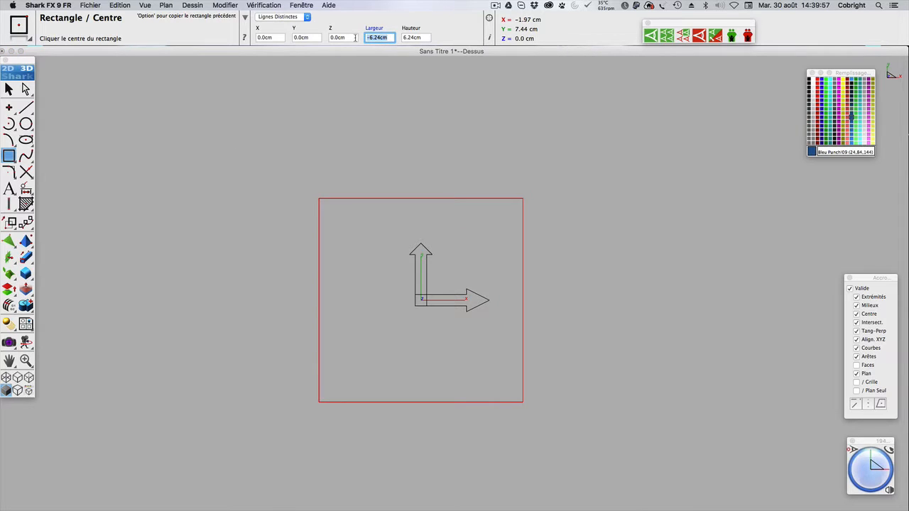
pyautogui.write('4')
pyautogui.press('Tab')
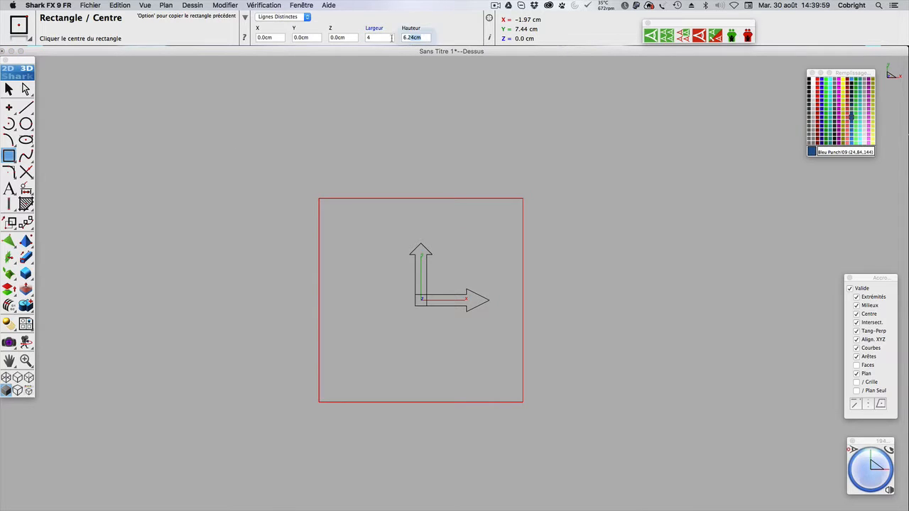
pyautogui.write('4')
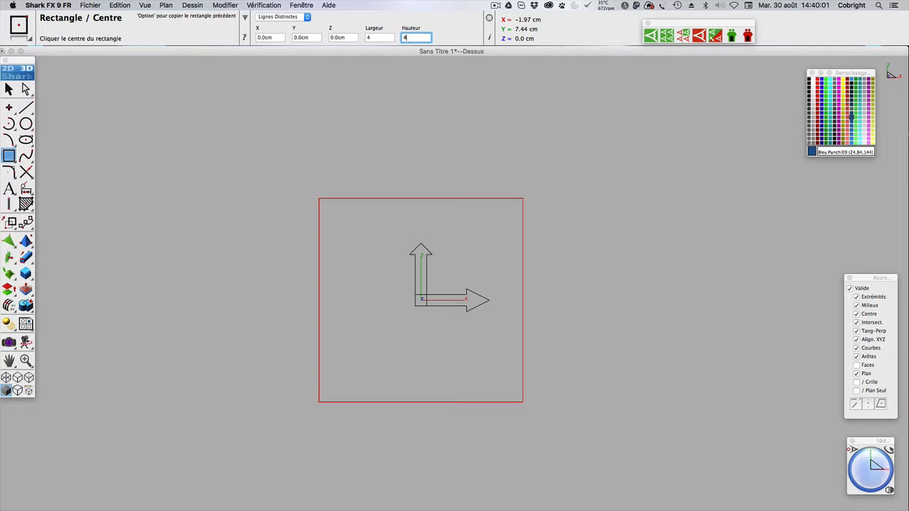
pyautogui.press('Return')
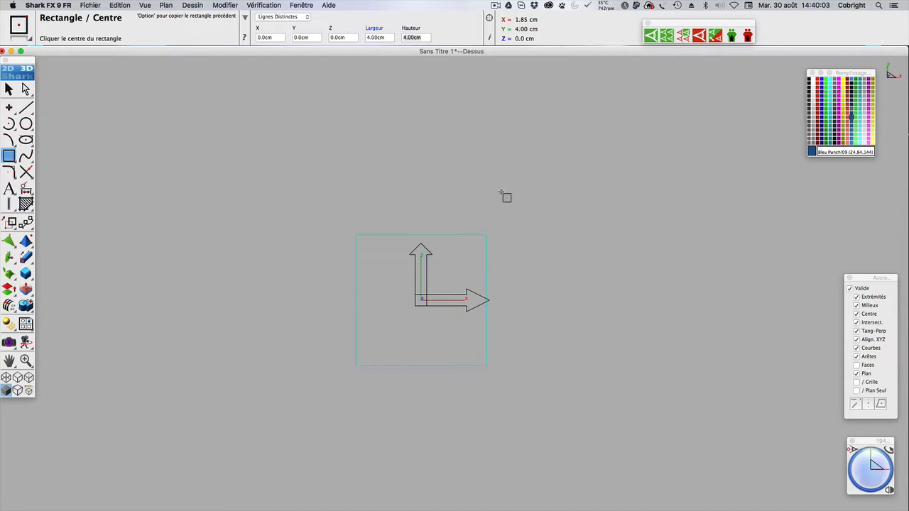
# Try to extrude the 4 cm square upward by a vector with Plan snapping enabled.
pyautogui.moveTo(874, 481); pyautogui.dragTo(879, 455)
pyautogui.click(26, 257)
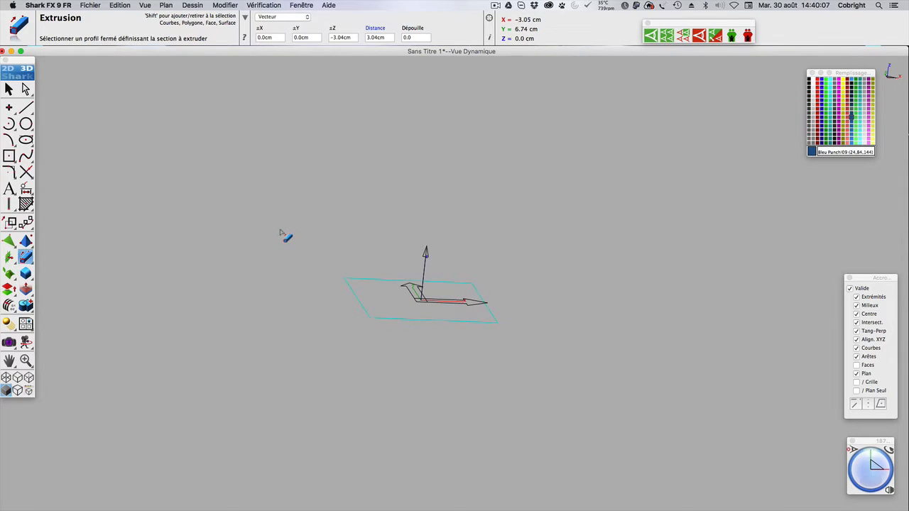
pyautogui.moveTo(281, 231); pyautogui.dragTo(549, 348)
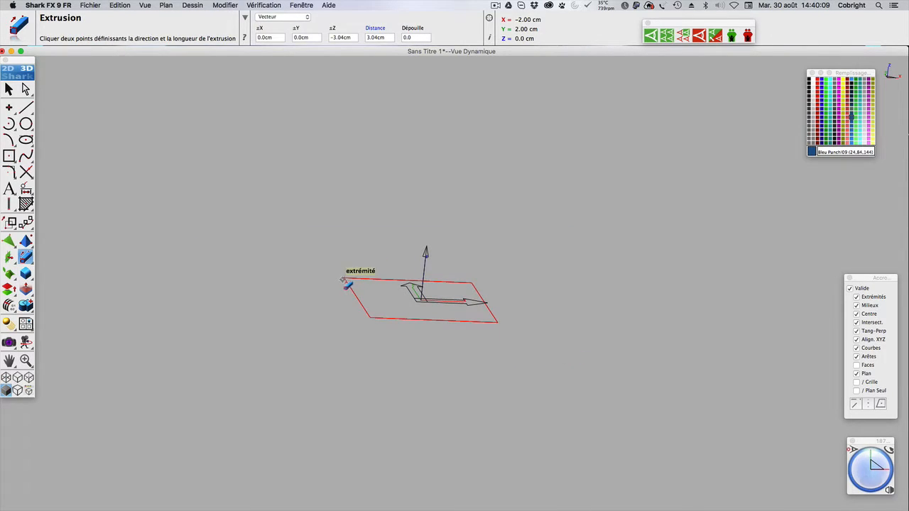
pyautogui.click(361, 115)
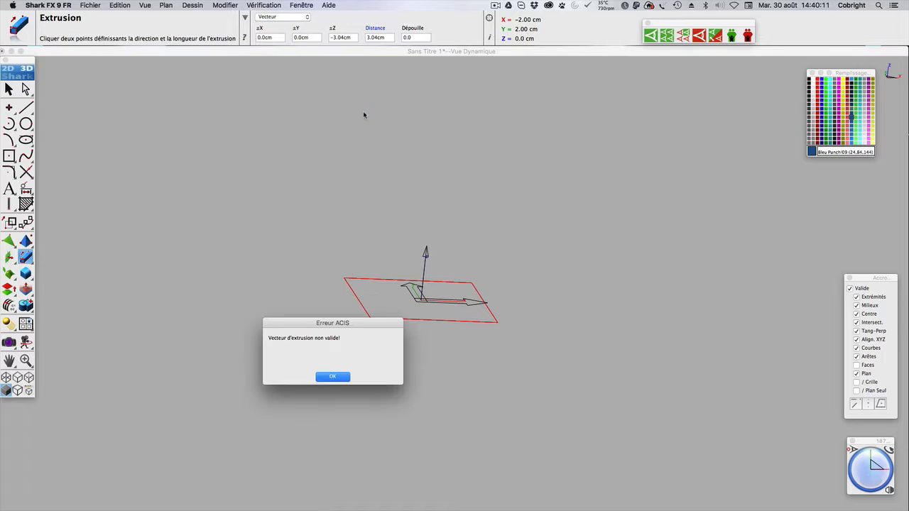
pyautogui.click(347, 380)
# Disable Plan snapping and extrude the square about 6.37 cm upward from one of its corners.
pyautogui.click(856, 375)
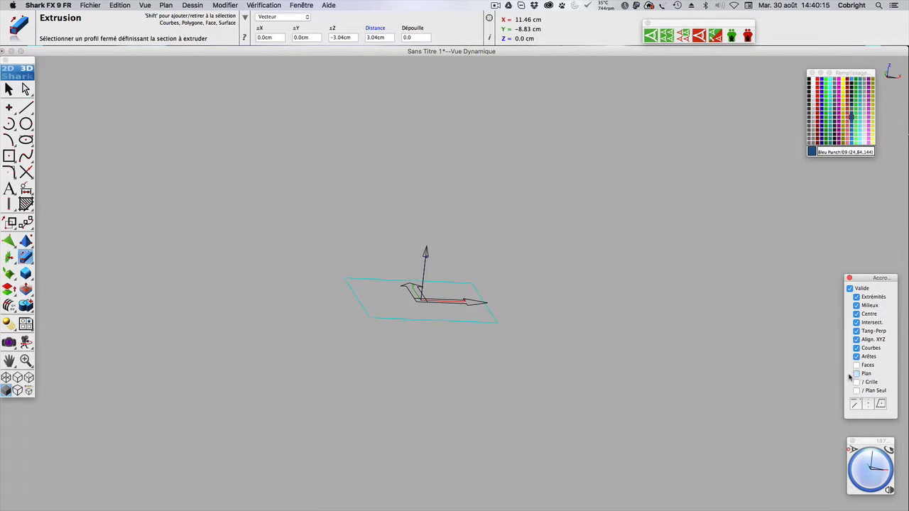
pyautogui.moveTo(223, 200); pyautogui.dragTo(571, 399)
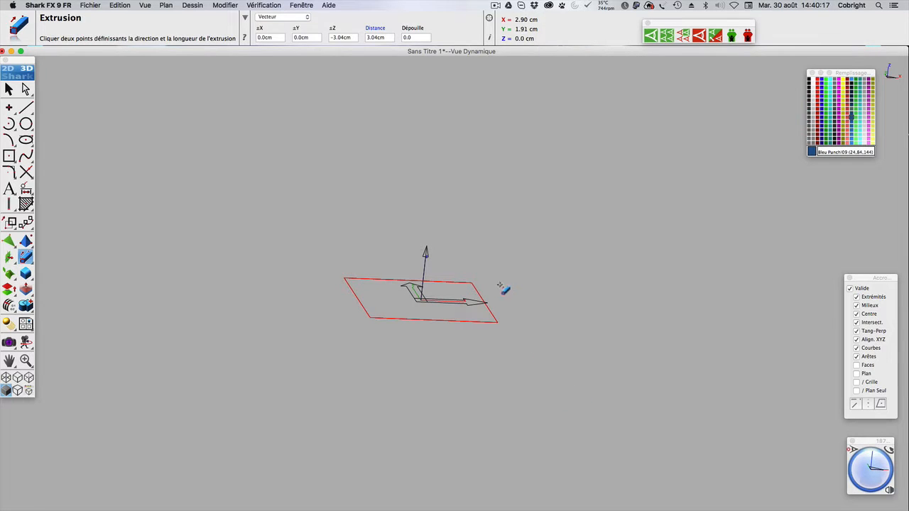
pyautogui.click(470, 282)
pyautogui.click(496, 85)
pyautogui.scroll(3, 670, 428)
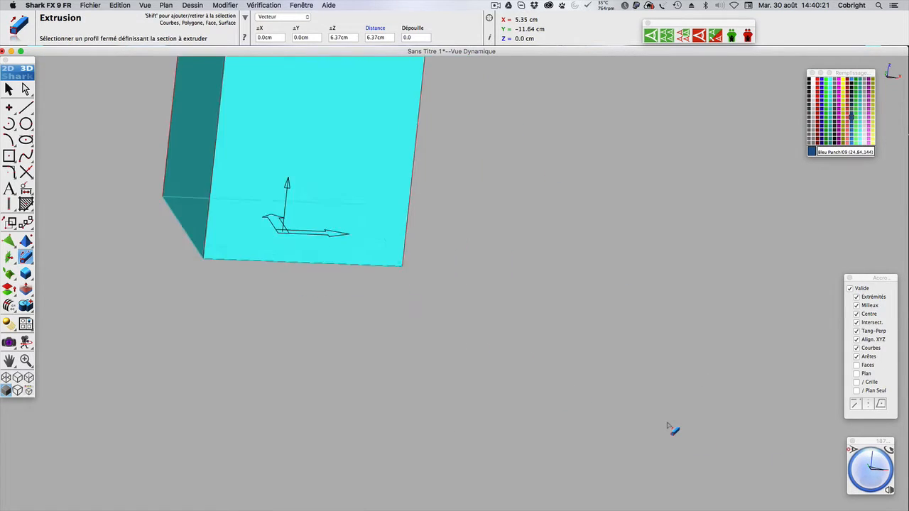
pyautogui.scroll(-5, 670, 428)
pyautogui.scroll(2, 576, 230)
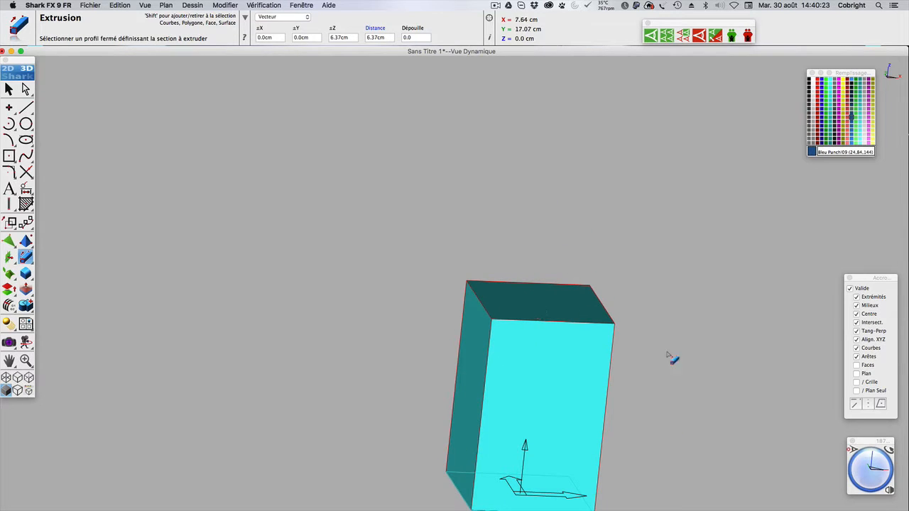
pyautogui.scroll(3, 672, 442)
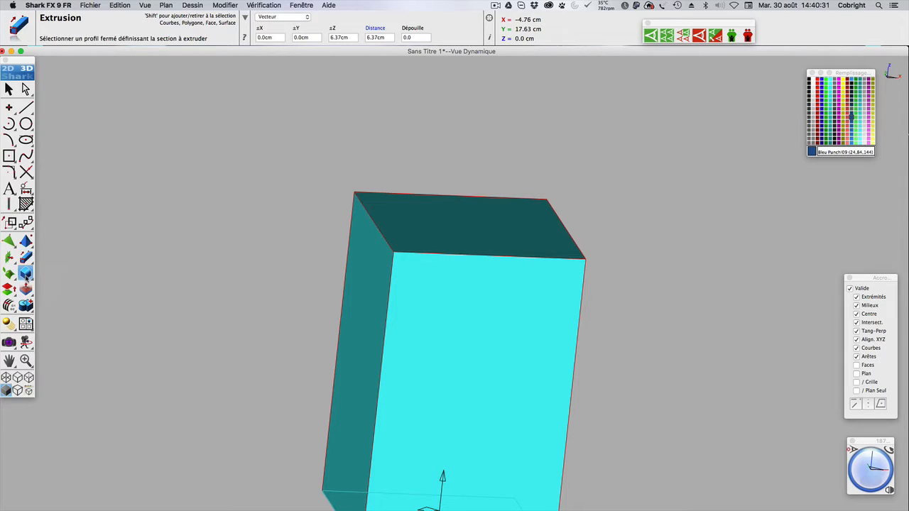
# Apply a variable chamfer in 4 Longueurs mode, with all lengths at 1 cm, to the block's top edges.
pyautogui.moveTo(26, 274); pyautogui.dragTo(66, 279)
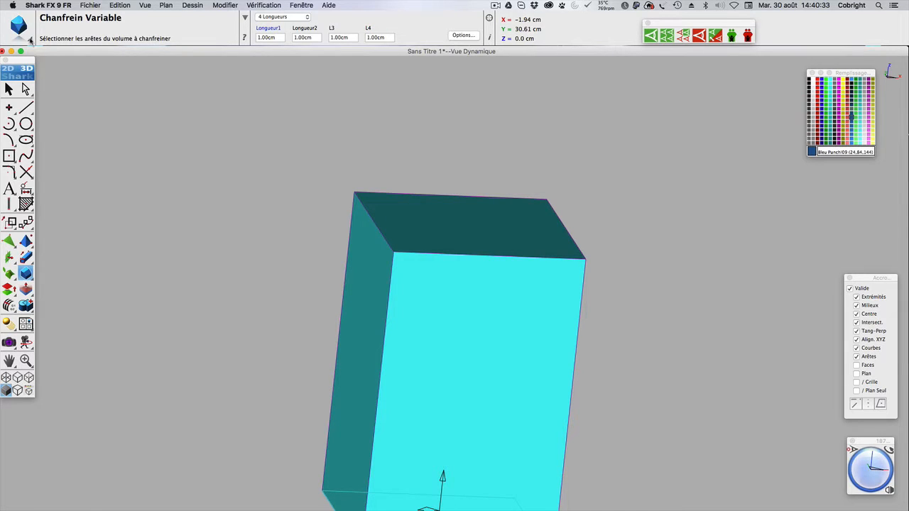
pyautogui.moveTo(18, 27); pyautogui.dragTo(54, 37)
pyautogui.click(281, 17)
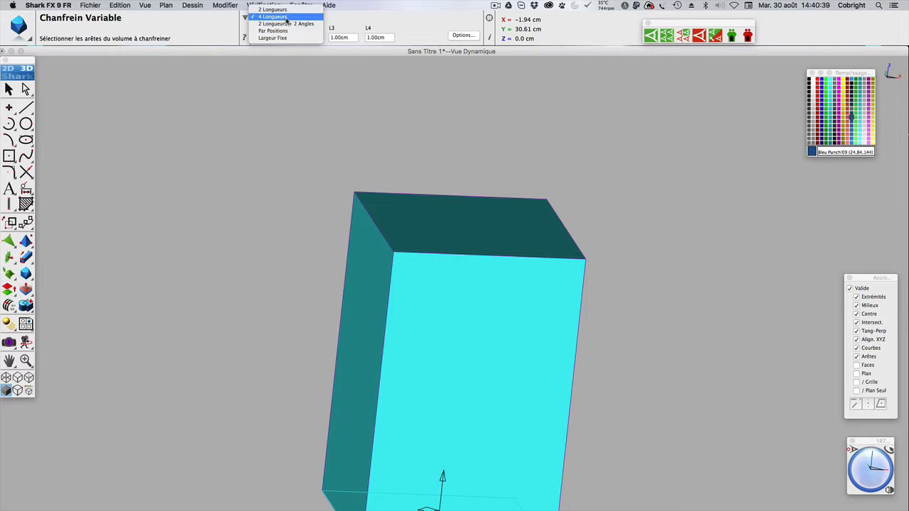
pyautogui.click(277, 17)
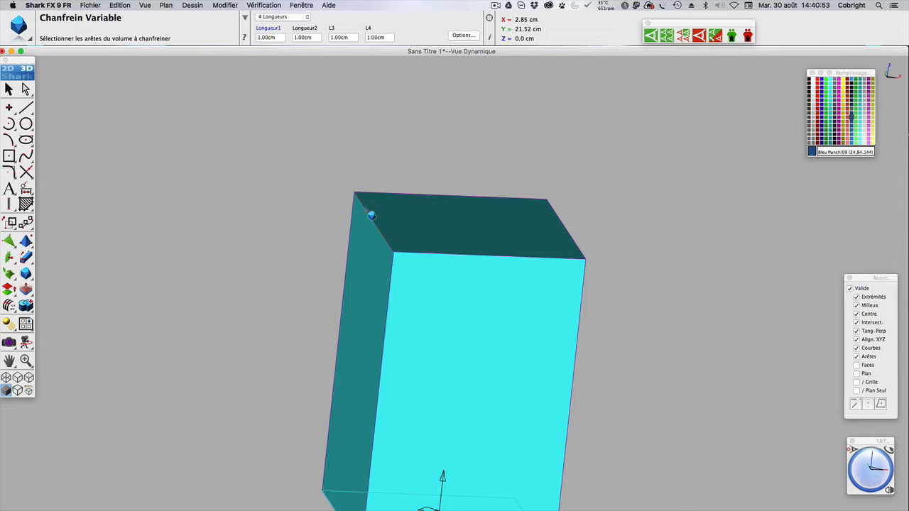
pyautogui.click(403, 199)
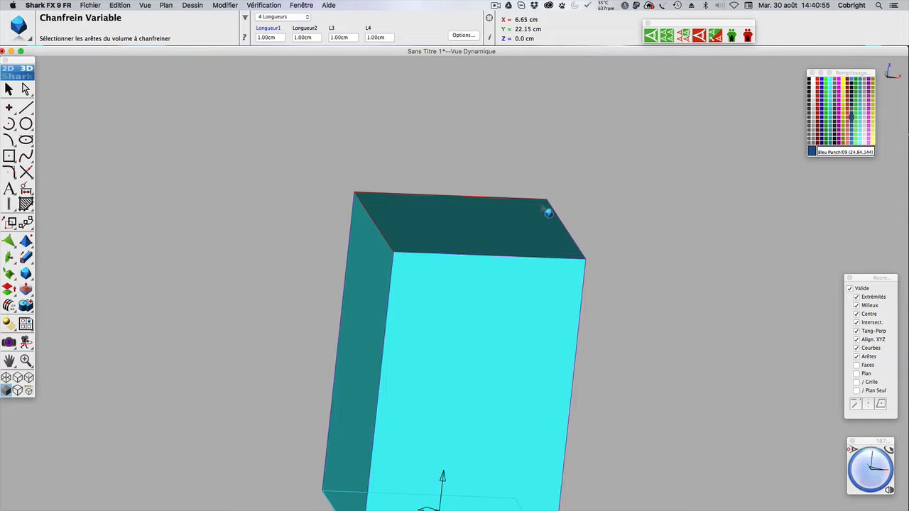
pyautogui.click(510, 259)
pyautogui.click(665, 214)
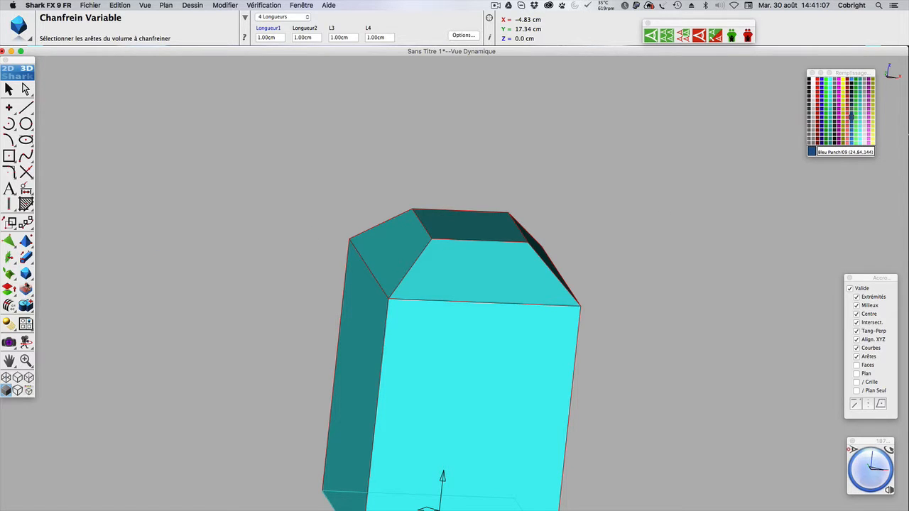
# Delete the small flat face on top of the chamfered block with Suppression / Face.
pyautogui.click(26, 289)
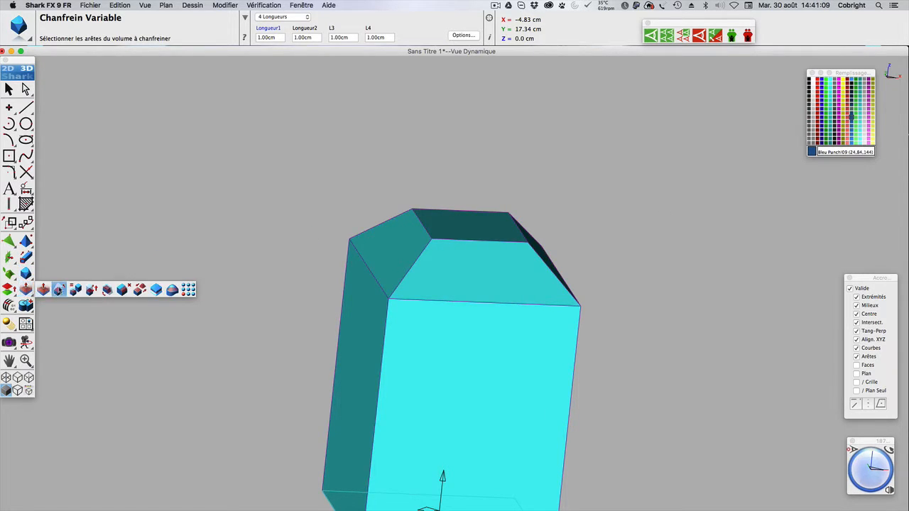
pyautogui.click(122, 290)
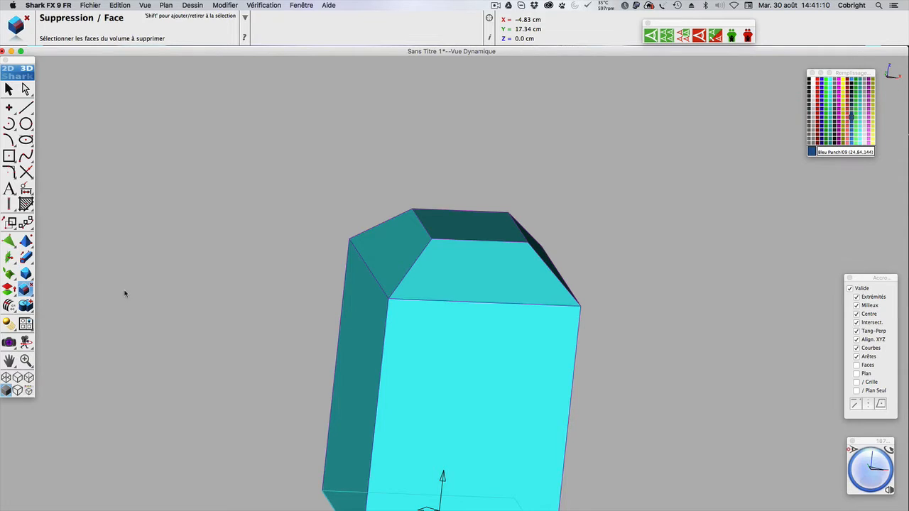
pyautogui.click(473, 231)
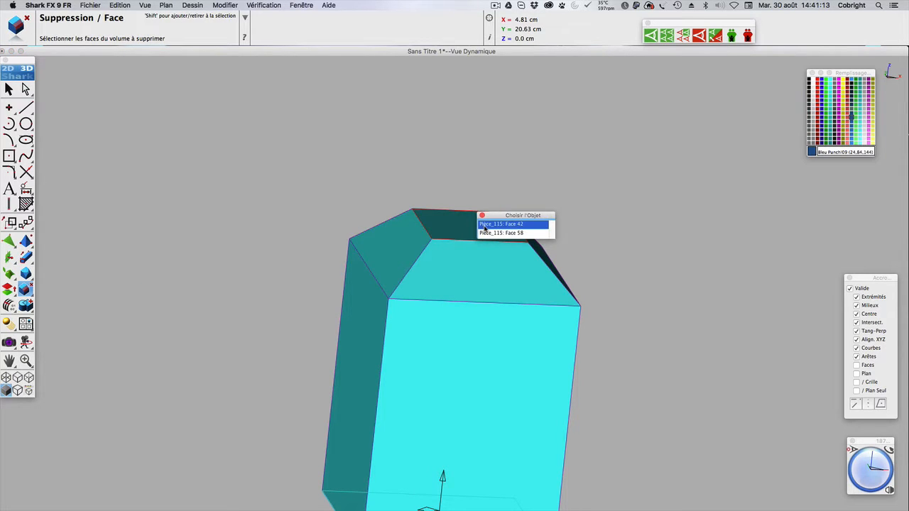
pyautogui.click(484, 225)
pyautogui.scroll(-5, 489, 234)
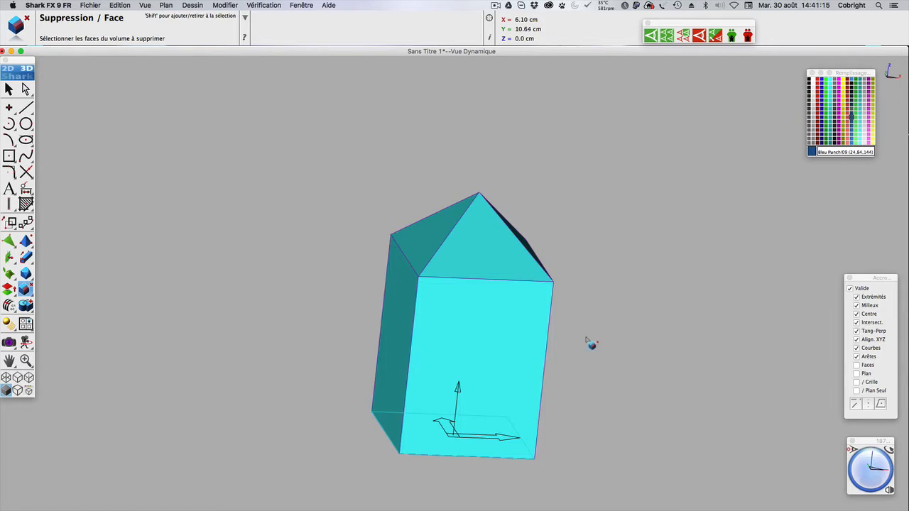
pyautogui.moveTo(872, 463)
pyautogui.mouseDown()
pyautogui.moveTo(870, 481)
pyautogui.moveTo(868, 466)
pyautogui.mouseUp()
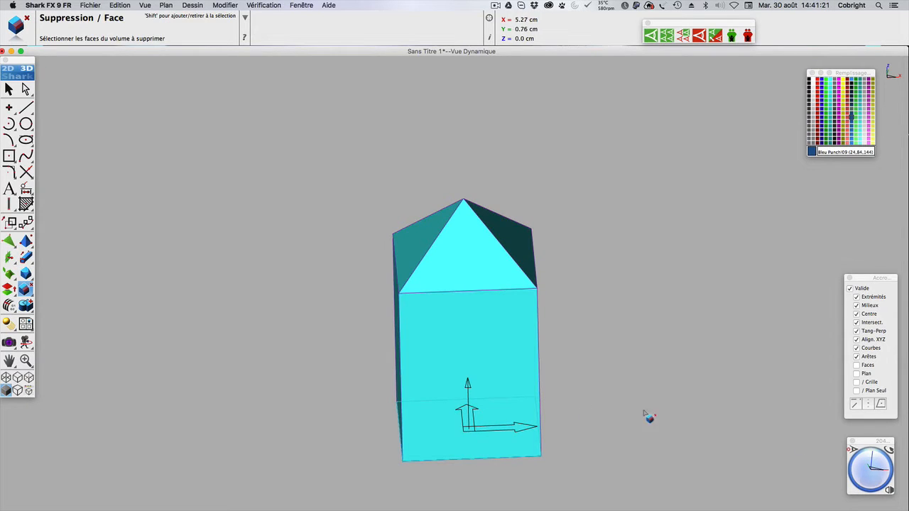
# Activate the variable chamfer and undo both the face deletion and the 1 cm chamfer.
pyautogui.click(28, 272)
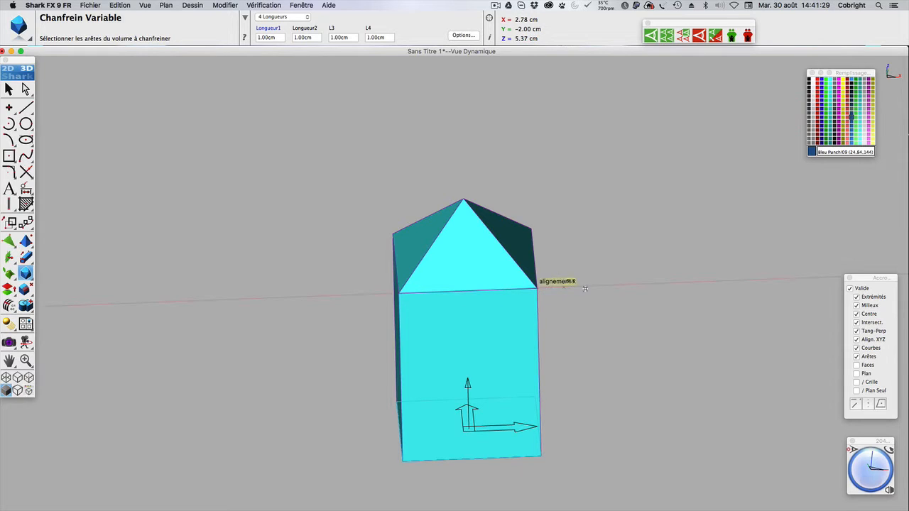
pyautogui.press('super+z')
pyautogui.press('super+z')
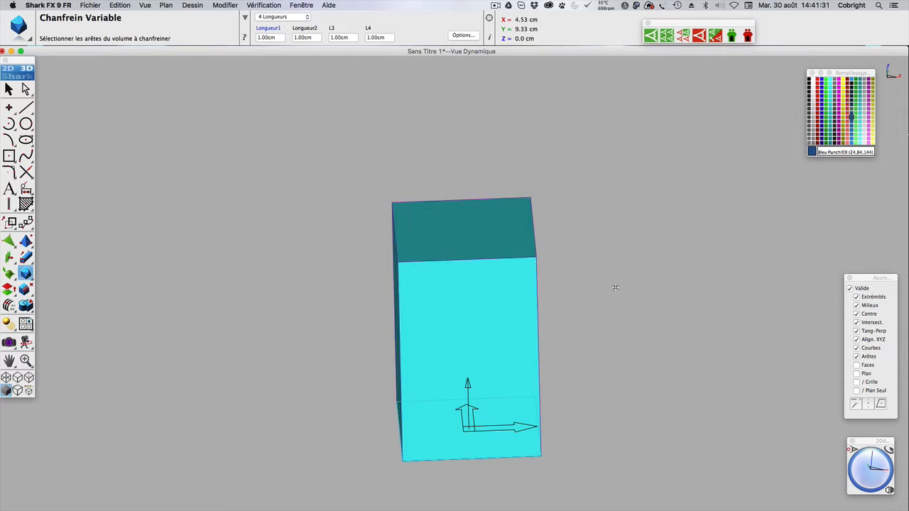
# Set Longueur1, Longueur2, L3 and L4 of the variable chamfer to 2 cm.
pyautogui.click(280, 39)
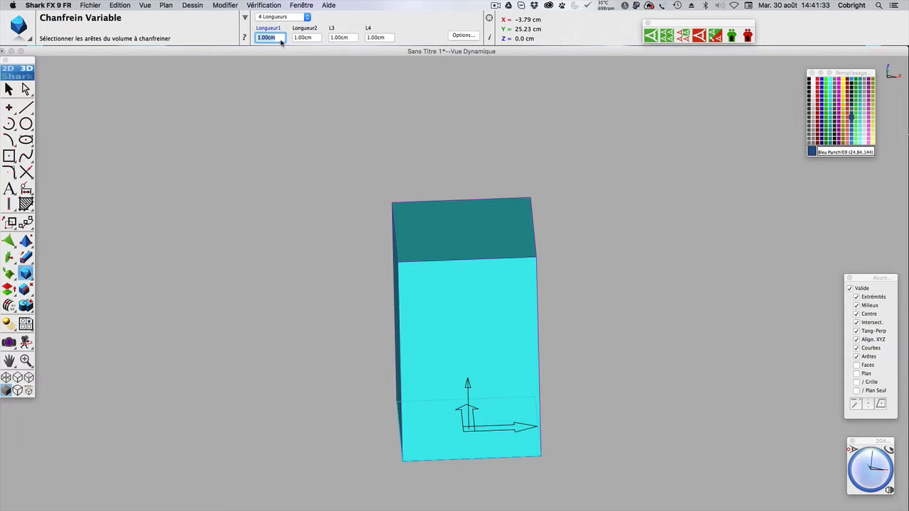
pyautogui.write('2')
pyautogui.click(319, 37)
pyautogui.write('2')
pyautogui.click(351, 38)
pyautogui.write('2')
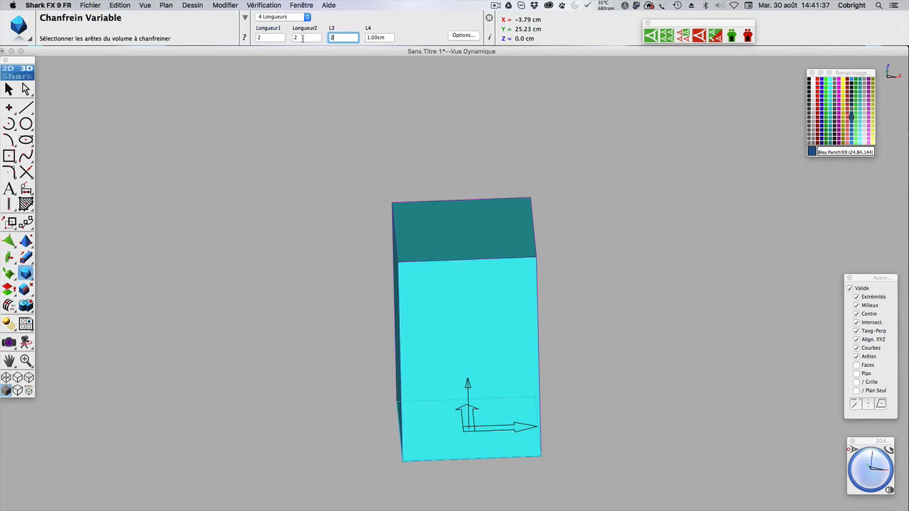
pyautogui.click(387, 37)
pyautogui.write('2')
pyautogui.press('Return')
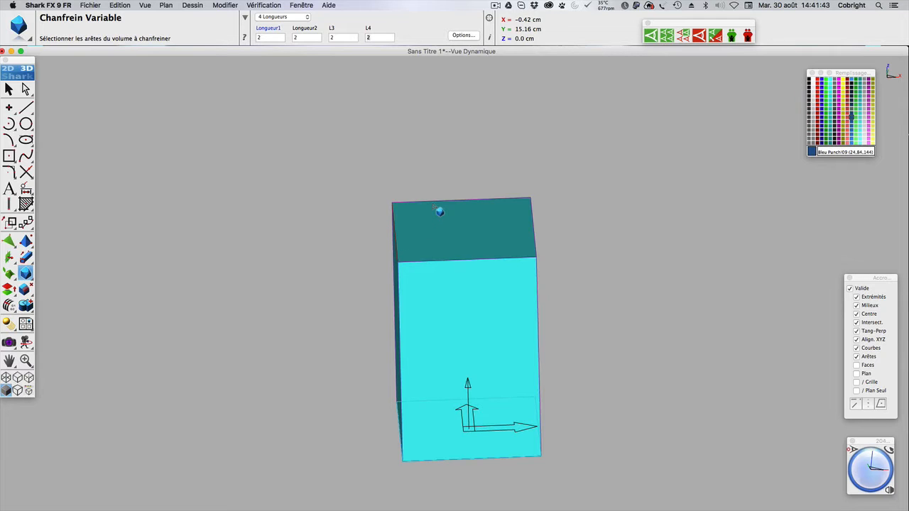
# Chamfer the block's top edges with the four 2 cm lengths and inspect the solid from another angle.
pyautogui.click(437, 204)
pyautogui.click(497, 261)
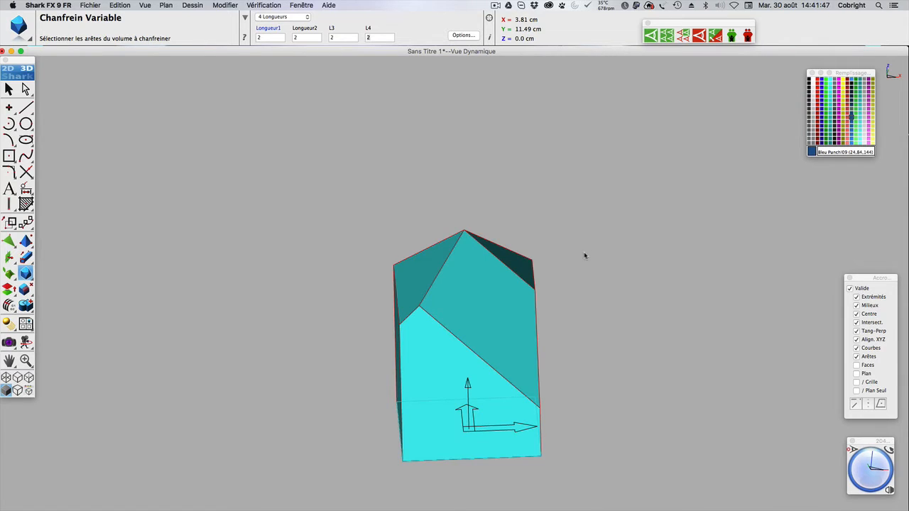
pyautogui.moveTo(878, 469); pyautogui.dragTo(871, 470)
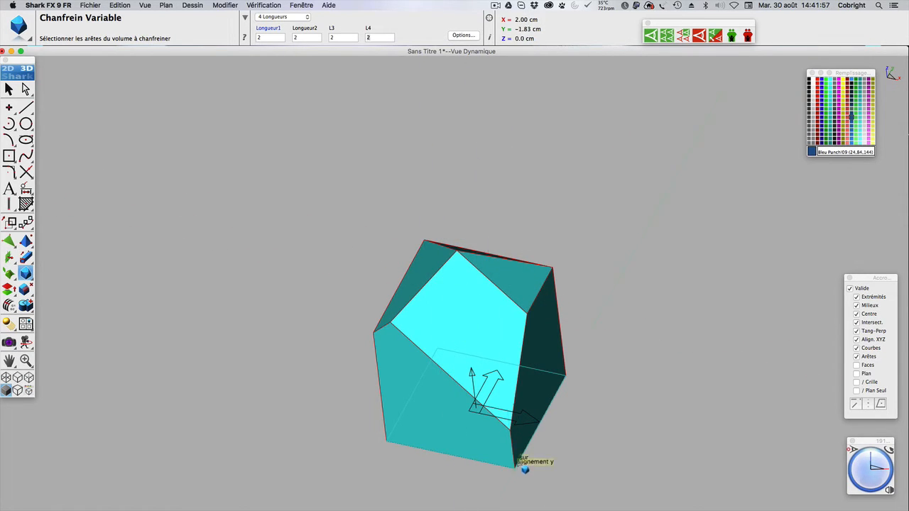
# Undo the four-length 2 cm chamfer on the block, set Longueur1 to 1 cm and leave the variable chamfer for the Selection tool.
pyautogui.press('super+z')
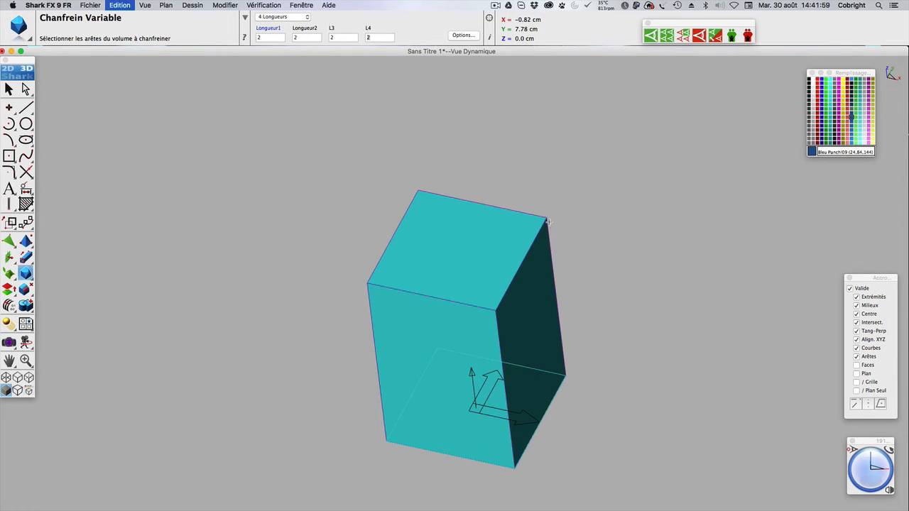
pyautogui.click(279, 39)
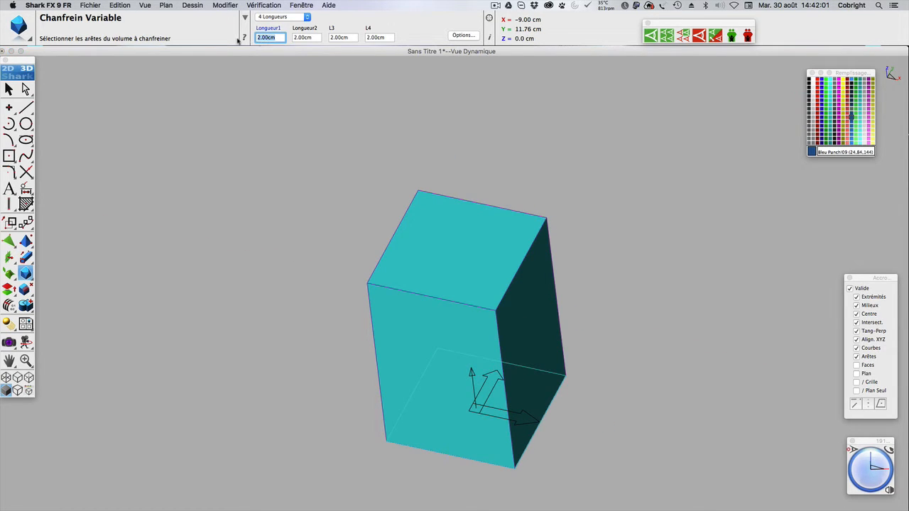
pyautogui.write('1')
pyautogui.click(8, 89)
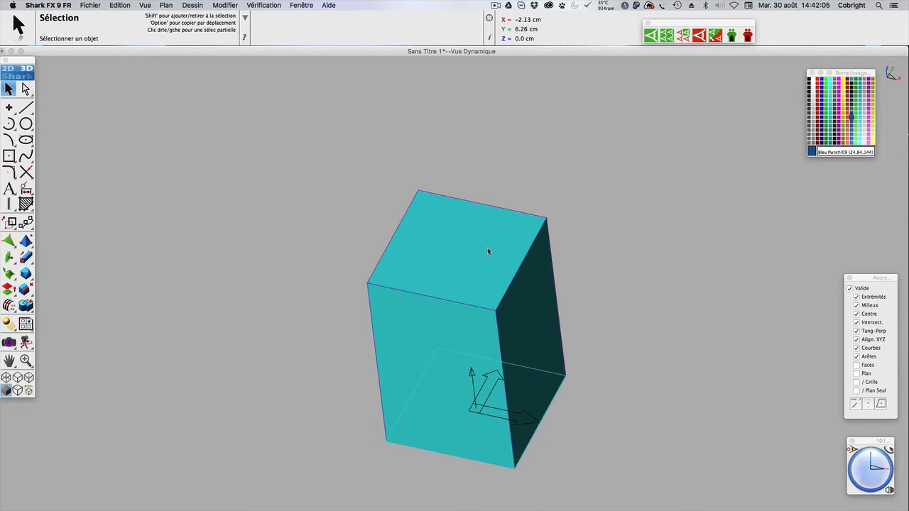
pyautogui.scroll(2, 487, 247)
pyautogui.scroll(-5, 487, 248)
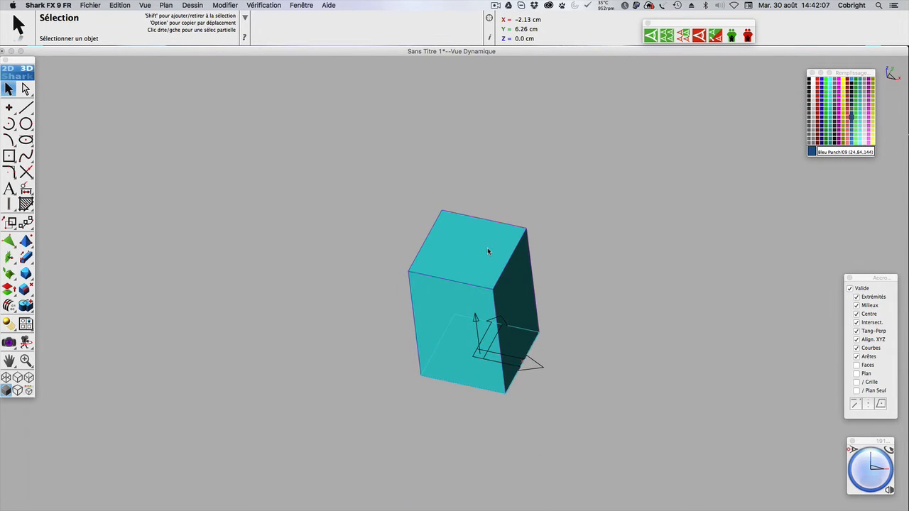
pyautogui.scroll(1, 487, 247)
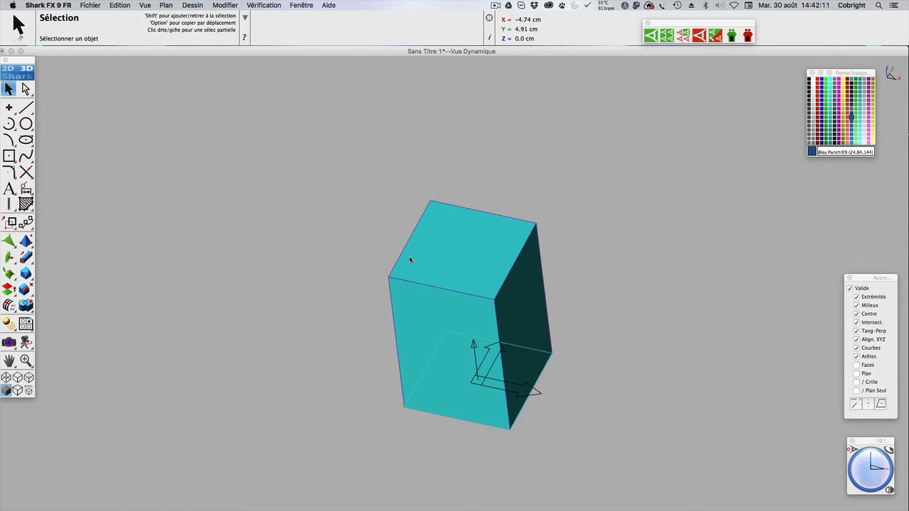
pyautogui.moveTo(876, 470)
pyautogui.mouseDown()
pyautogui.moveTo(877, 450)
pyautogui.moveTo(876, 466)
pyautogui.mouseUp()
pyautogui.scroll(2, 644, 442)
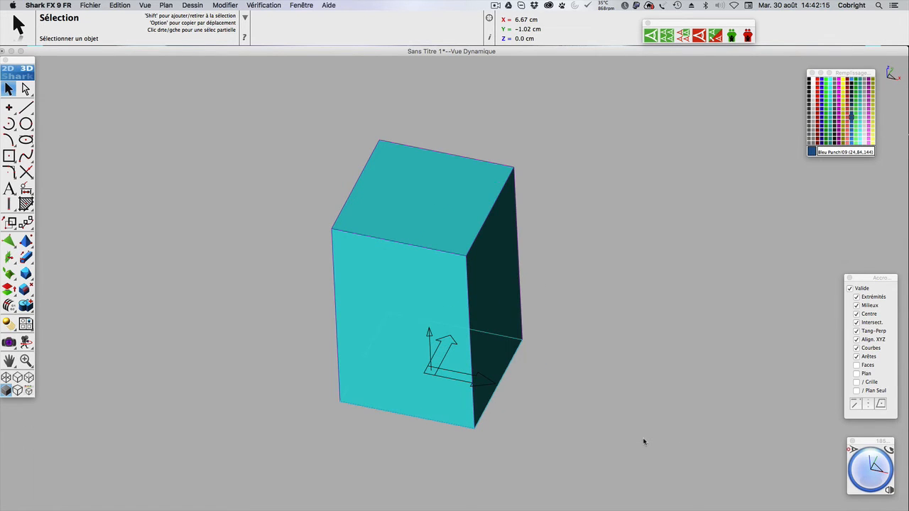